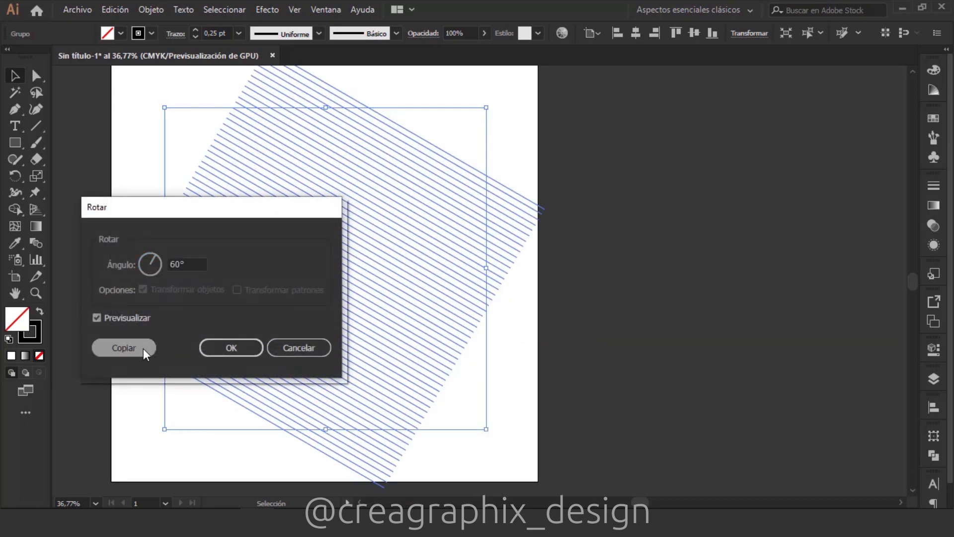
# Create a copy of the vertical line group rotated 60°, and add a mirrored copy of it to complete the isometric grid.
pyautogui.click(143, 348)
pyautogui.rightClick(147, 328)
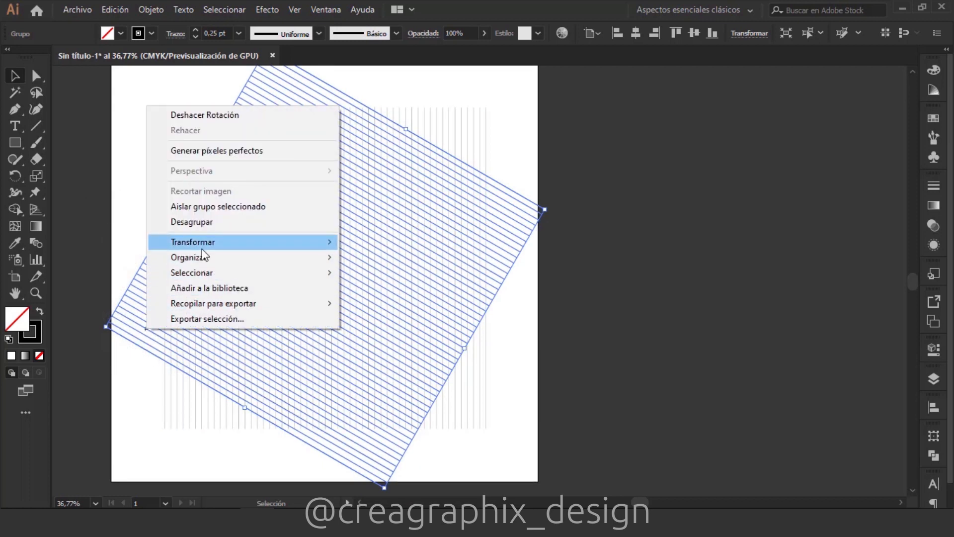
pyautogui.moveTo(234, 243)
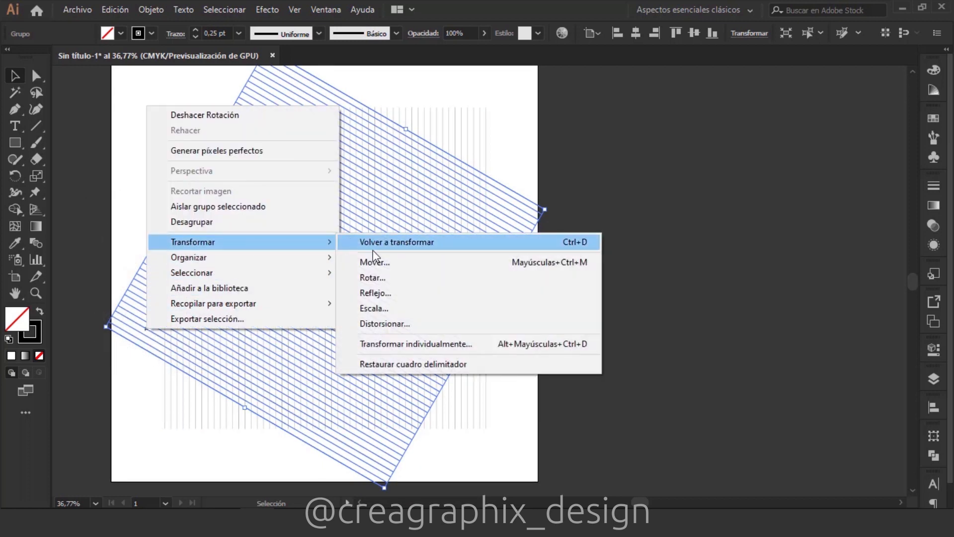
pyautogui.click(391, 290)
pyautogui.click(106, 444)
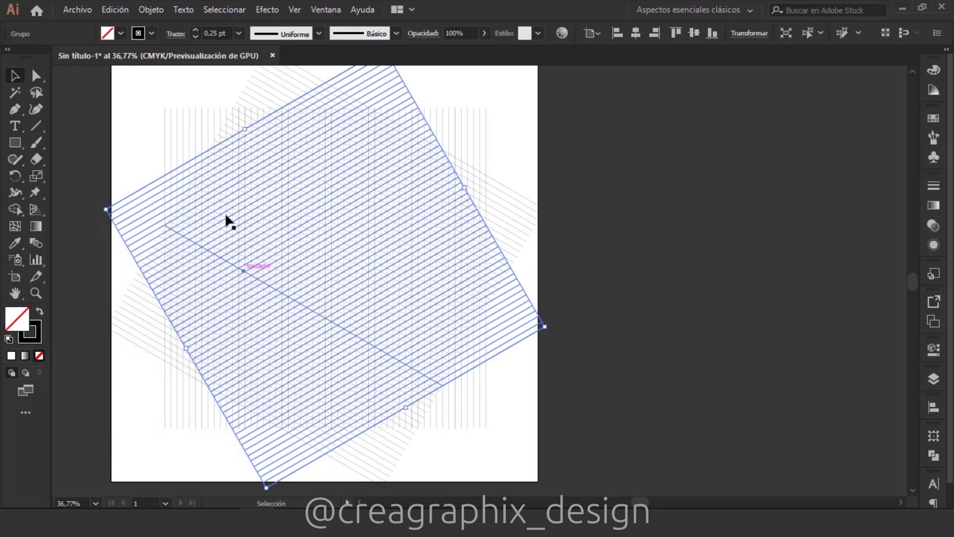
# Select all three line groups for the Shape Builder tool and set the fill to orange C=0 M=50 Y=100 K=0.
pyautogui.moveTo(224, 148); pyautogui.dragTo(490, 468)
pyautogui.click(18, 209)
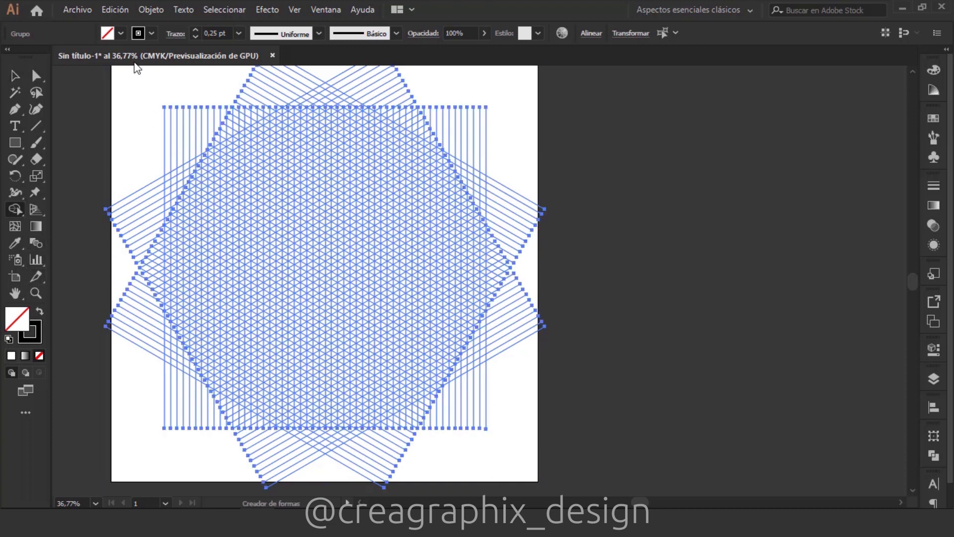
pyautogui.click(121, 33)
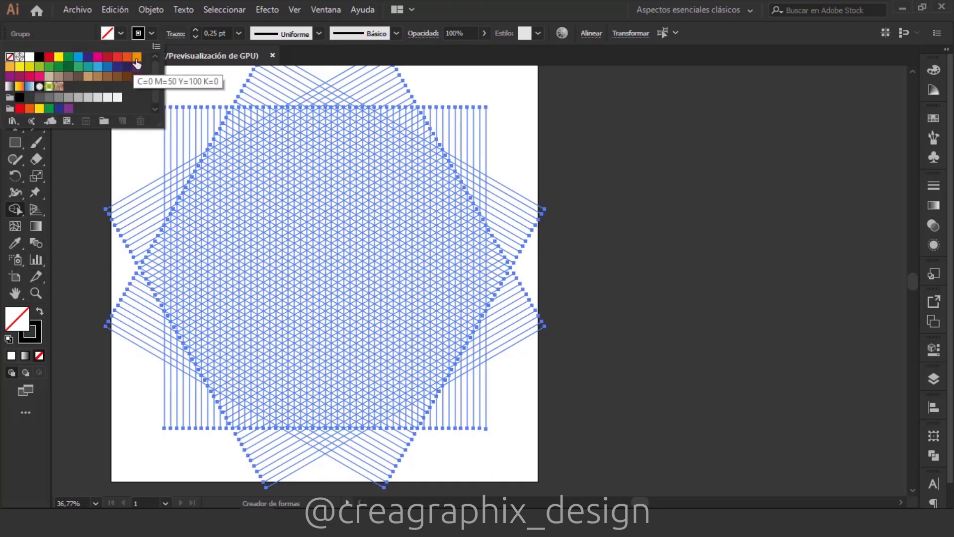
pyautogui.click(137, 57)
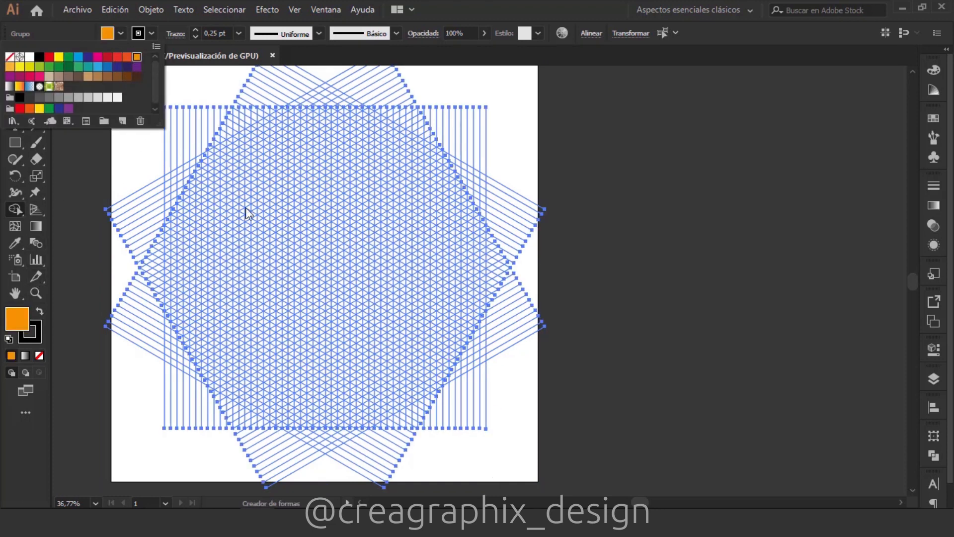
pyautogui.click(131, 174)
# Merge grid cells into orange strips forming the first shape's tall right side, slanted top, short left side and inner front face.
pyautogui.scroll(3, 365, 293)
pyautogui.moveTo(267, 301)
pyautogui.mouseDown()
pyautogui.moveTo(267, 308)
pyautogui.moveTo(267, 188)
pyautogui.moveTo(238, 159)
pyautogui.moveTo(152, 111)
pyautogui.mouseUp()
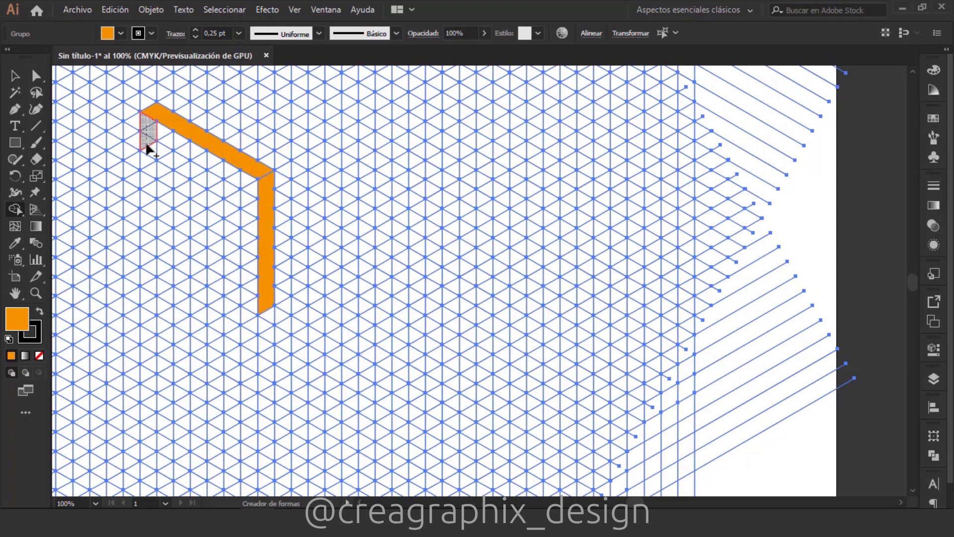
pyautogui.moveTo(146, 156); pyautogui.dragTo(148, 212)
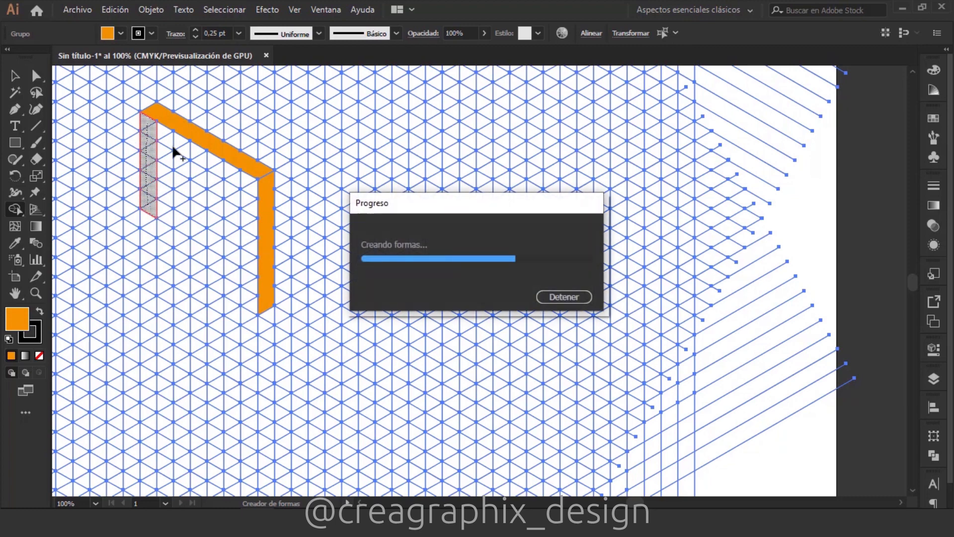
pyautogui.moveTo(158, 132); pyautogui.dragTo(228, 173)
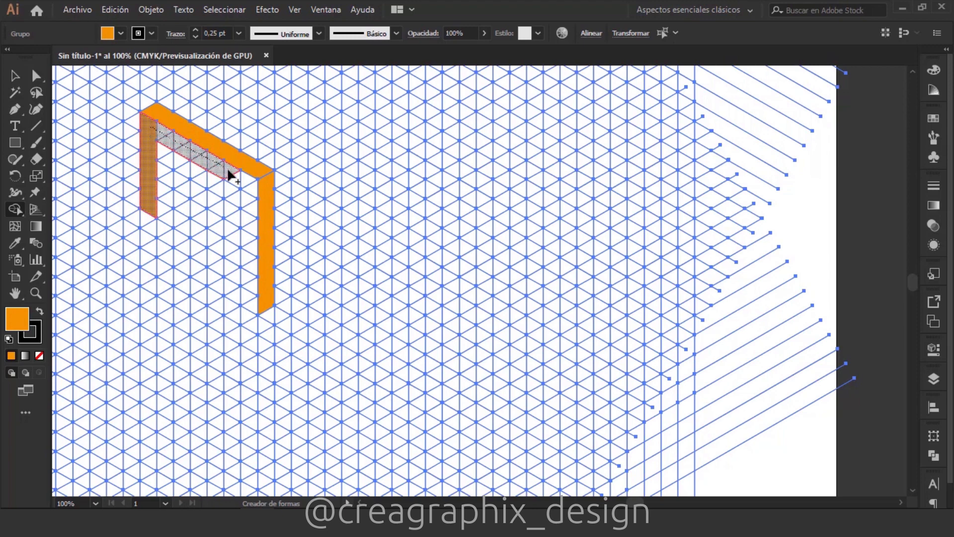
pyautogui.moveTo(249, 230); pyautogui.dragTo(255, 304)
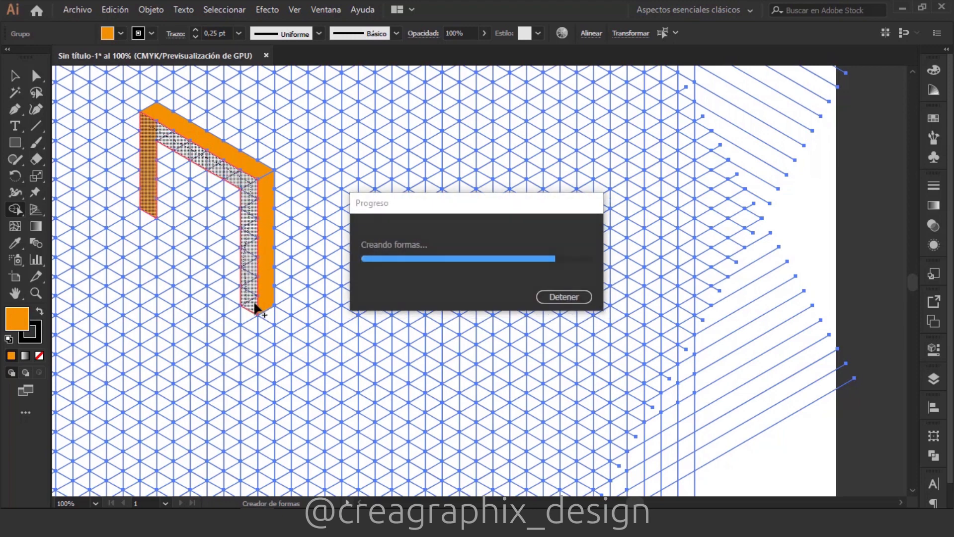
# Merge grid cells into the lower and upper triangular folds inside the first shape, including their inner faces.
pyautogui.moveTo(214, 289)
pyautogui.mouseDown()
pyautogui.moveTo(180, 248)
pyautogui.moveTo(229, 219)
pyautogui.moveTo(237, 230)
pyautogui.mouseUp()
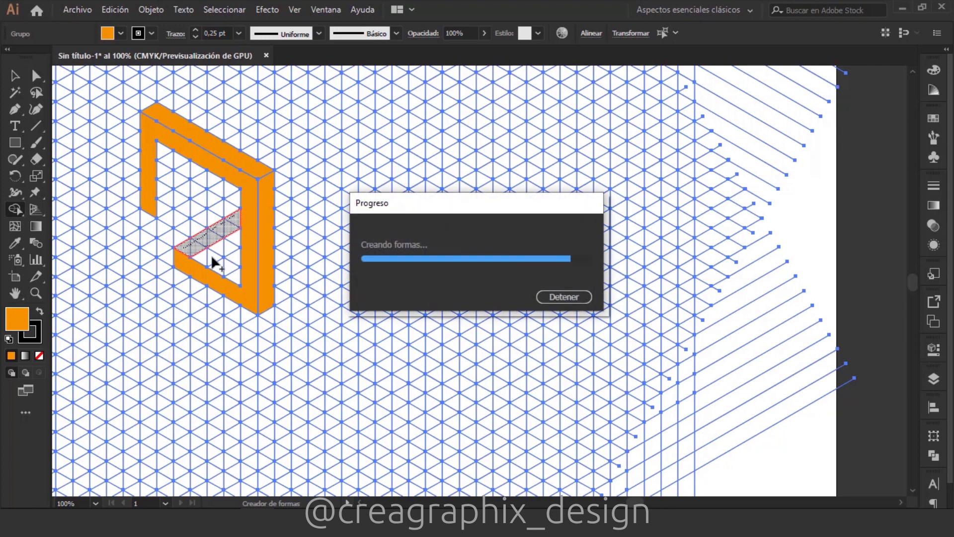
pyautogui.moveTo(194, 253); pyautogui.dragTo(233, 276)
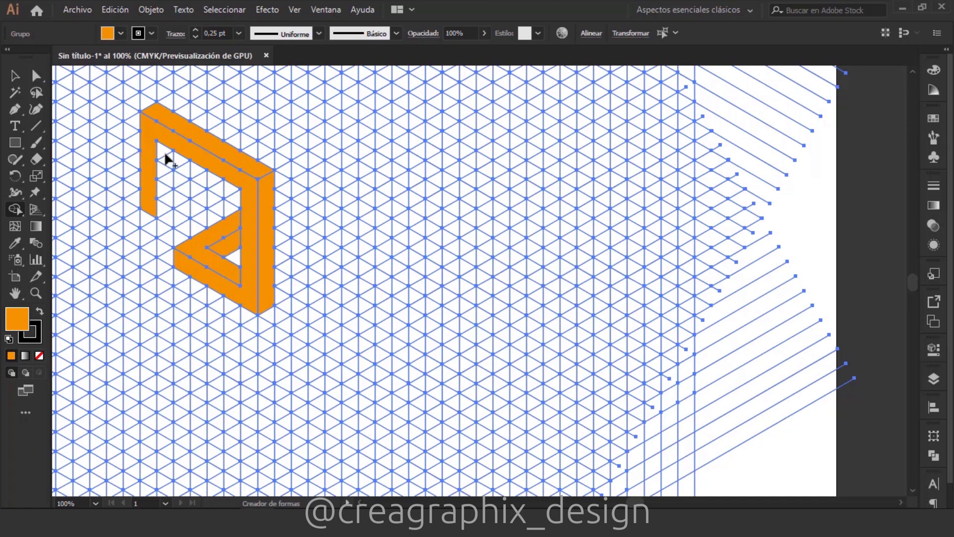
pyautogui.click(167, 203)
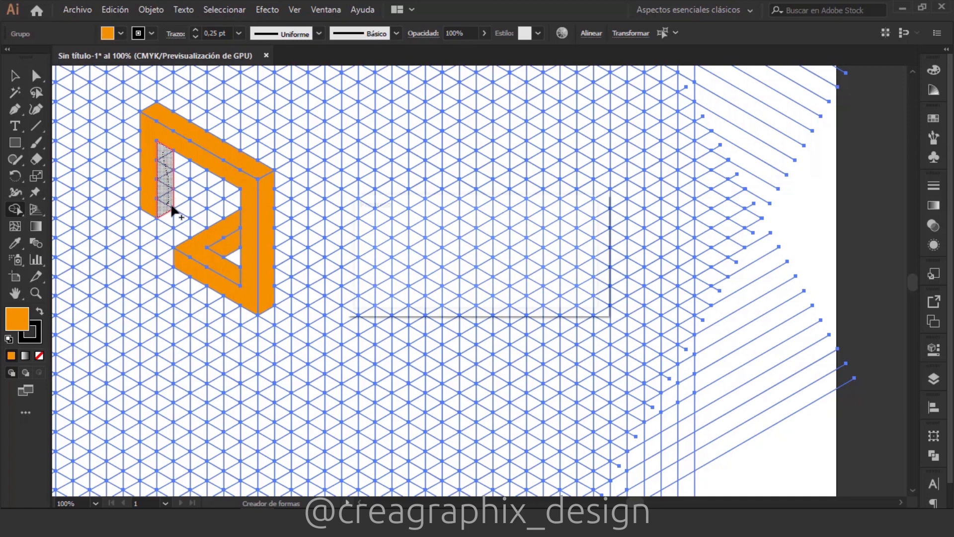
pyautogui.moveTo(199, 193); pyautogui.dragTo(205, 185)
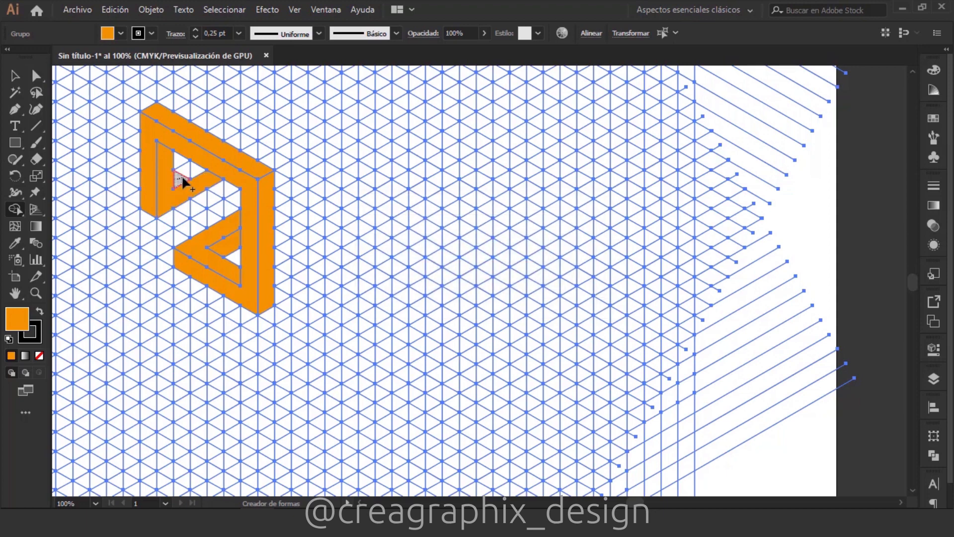
pyautogui.click(192, 174)
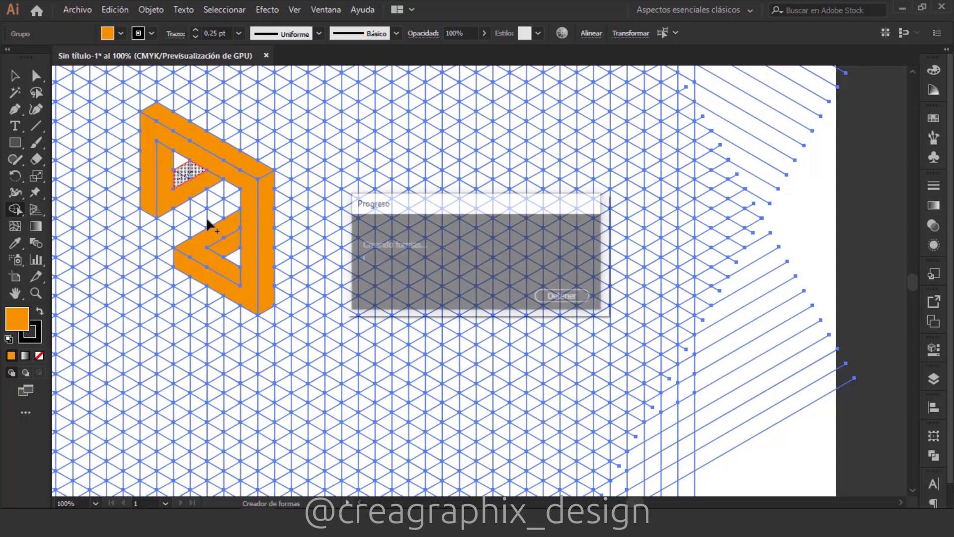
# Start a mirrored second shape to the right by merging grid cells into its tall left strip and slanted top strip.
pyautogui.click(318, 177)
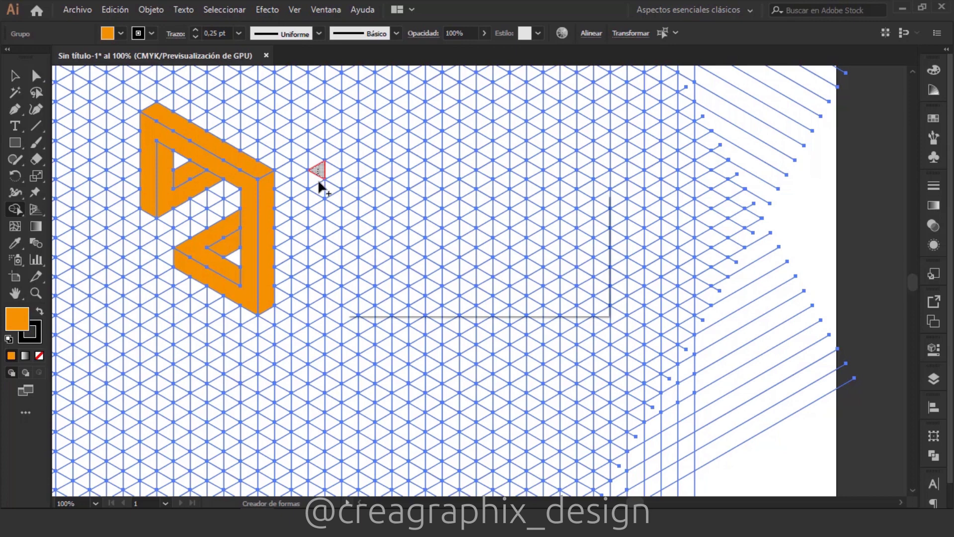
pyautogui.hotkey('ctrl', 'a')
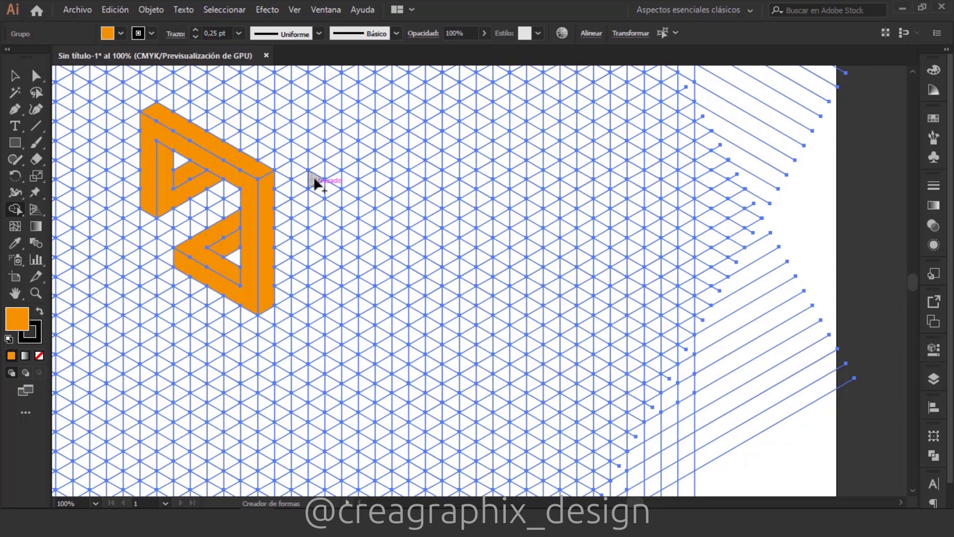
pyautogui.moveTo(312, 210); pyautogui.dragTo(315, 223)
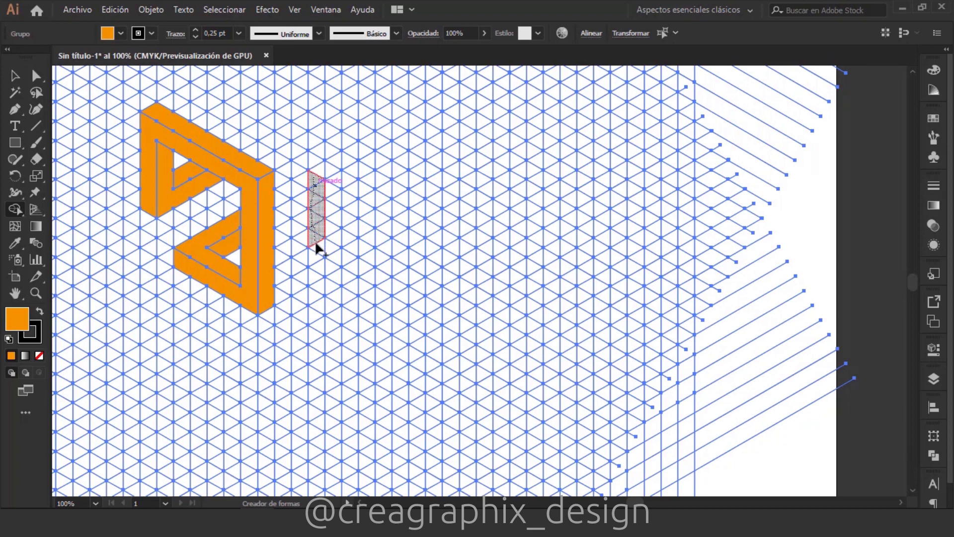
pyautogui.moveTo(317, 255); pyautogui.dragTo(319, 312)
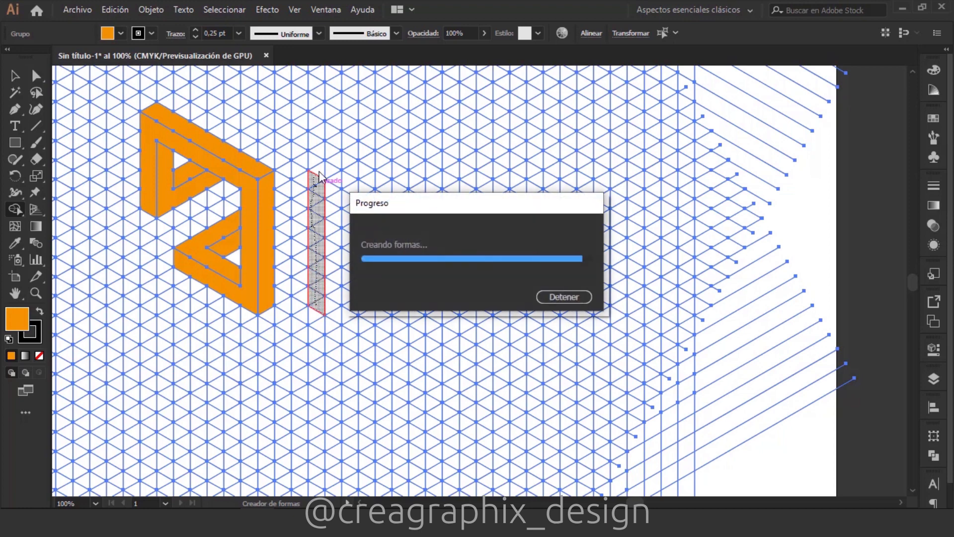
pyautogui.moveTo(341, 168); pyautogui.dragTo(431, 112)
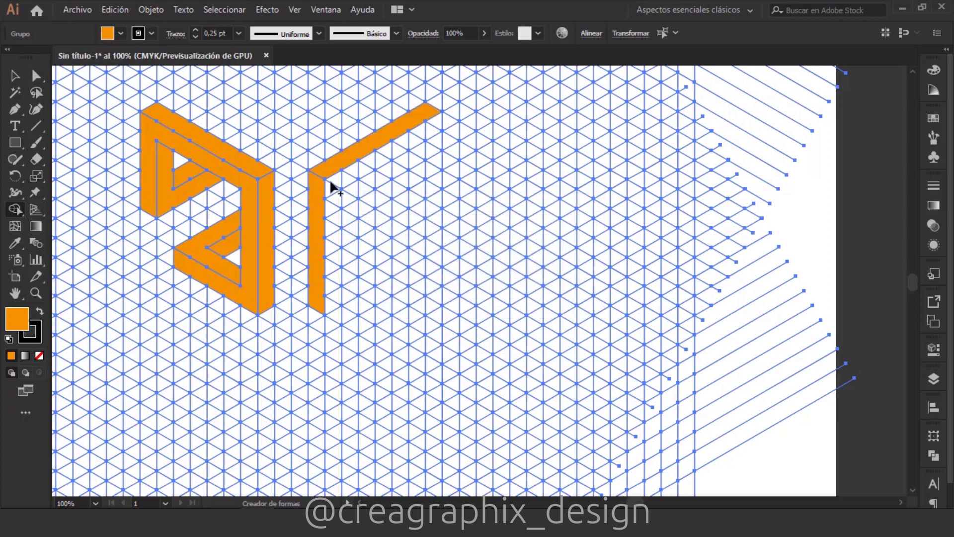
# Merge grid cells into the second shape's front face, covering the tall left side, slanted top, short right leg and slanted base.
pyautogui.moveTo(333, 218); pyautogui.dragTo(334, 306)
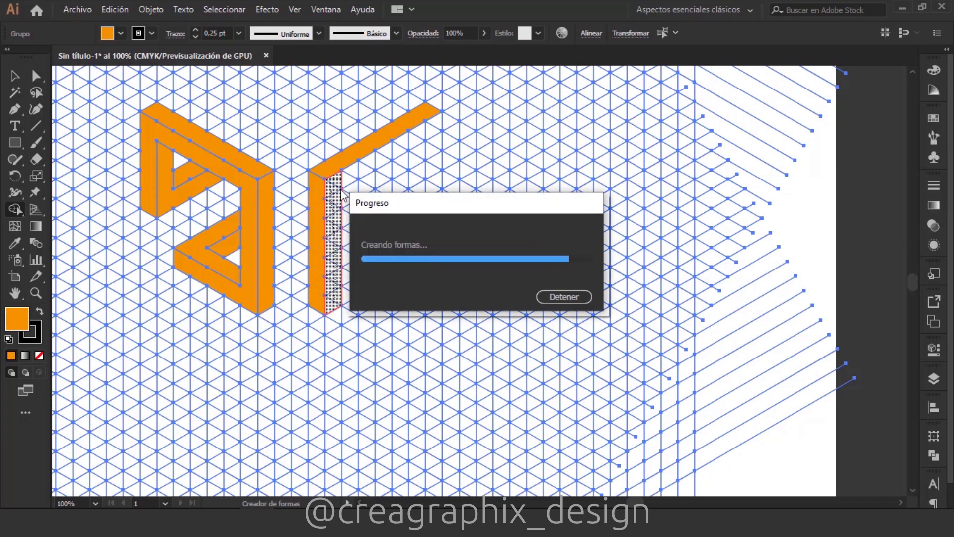
pyautogui.moveTo(353, 173); pyautogui.dragTo(436, 131)
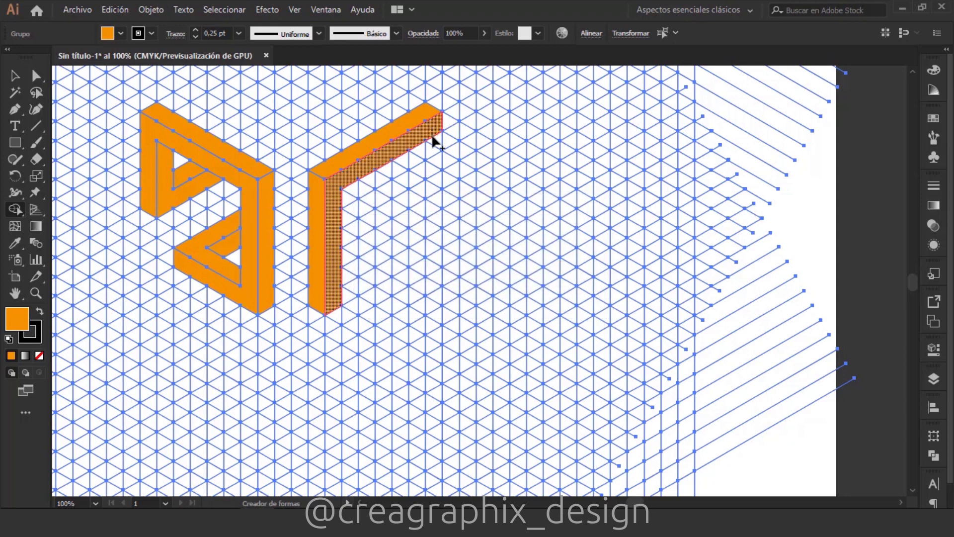
pyautogui.moveTo(434, 144); pyautogui.dragTo(434, 172)
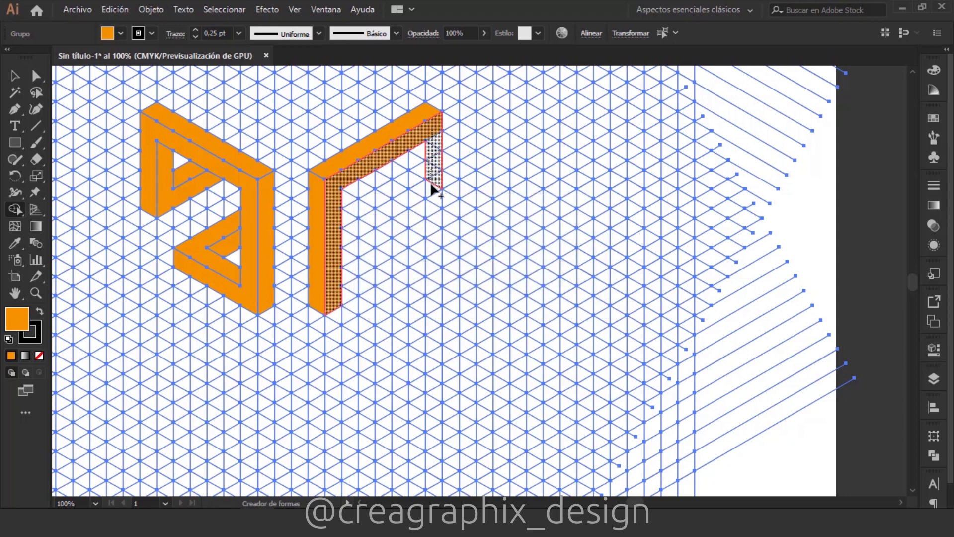
pyautogui.moveTo(431, 204); pyautogui.dragTo(432, 205)
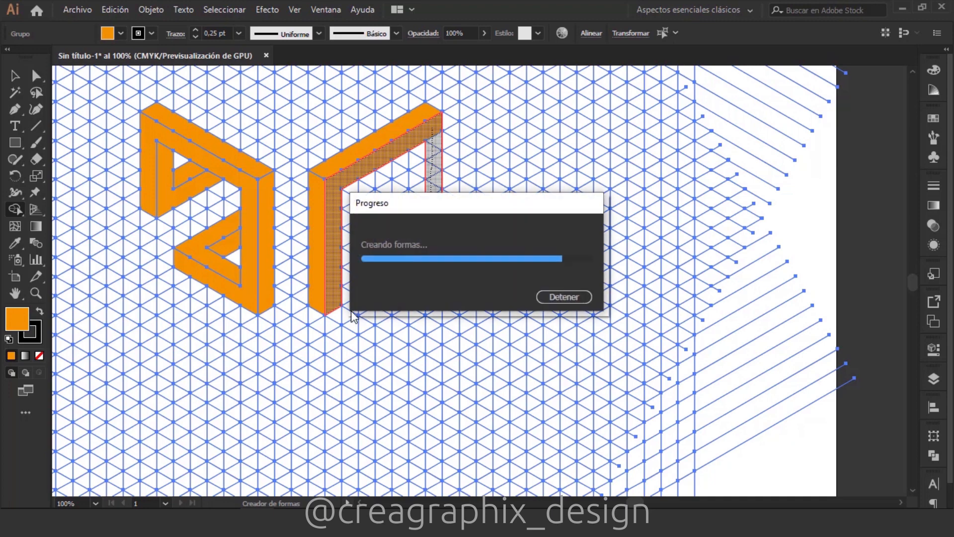
pyautogui.moveTo(344, 300); pyautogui.dragTo(404, 264)
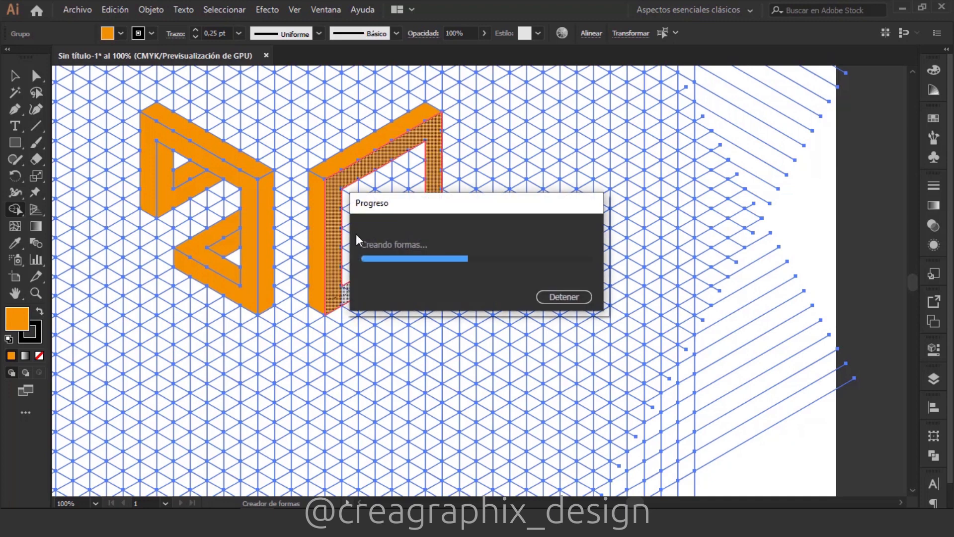
# Merge grid cells into the lower and upper triangular folds inside the second shape, including their inner faces.
pyautogui.moveTo(343, 221); pyautogui.dragTo(394, 246)
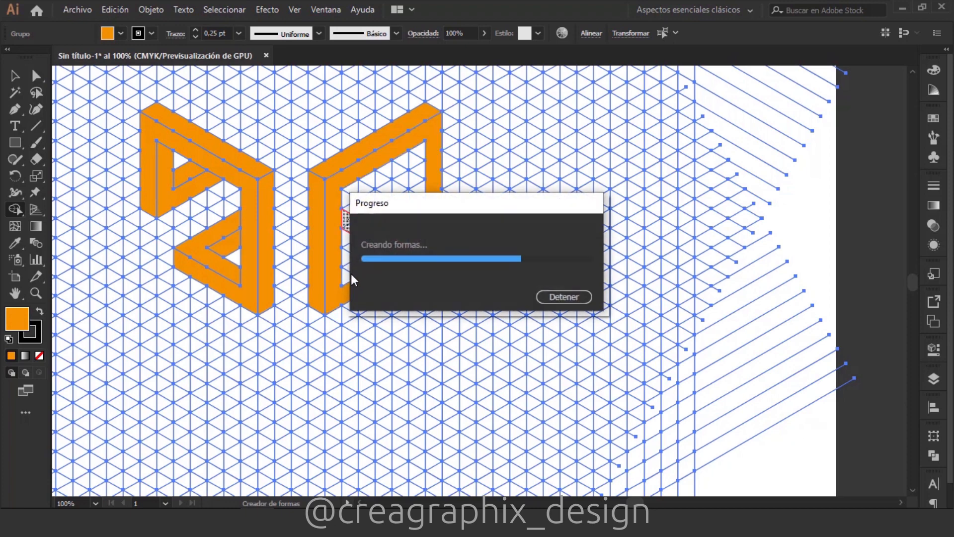
pyautogui.moveTo(350, 275)
pyautogui.mouseDown()
pyautogui.moveTo(383, 260)
pyautogui.moveTo(377, 239)
pyautogui.moveTo(358, 245)
pyautogui.mouseUp()
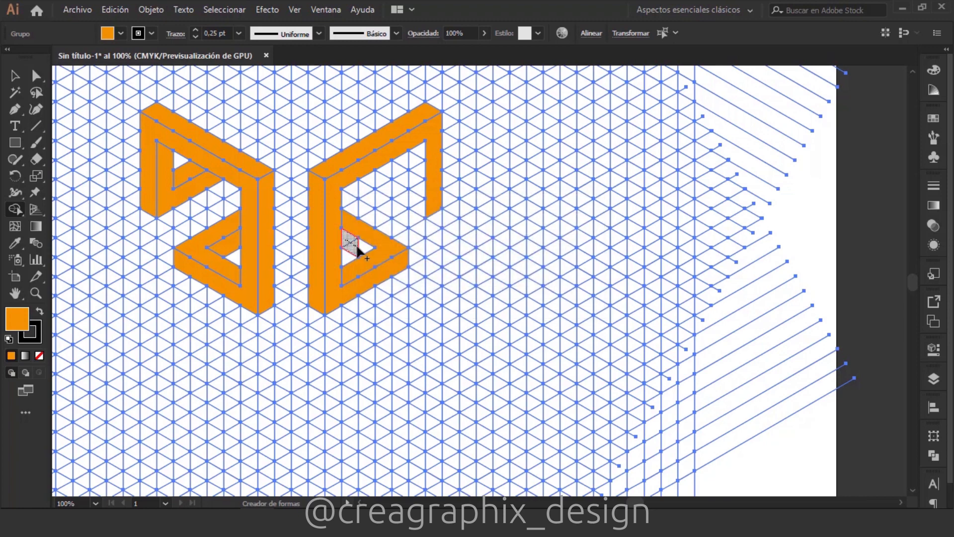
pyautogui.click(359, 246)
pyautogui.moveTo(421, 213)
pyautogui.mouseDown()
pyautogui.moveTo(372, 183)
pyautogui.moveTo(387, 184)
pyautogui.moveTo(388, 171)
pyautogui.moveTo(405, 181)
pyautogui.moveTo(418, 151)
pyautogui.moveTo(423, 202)
pyautogui.mouseUp()
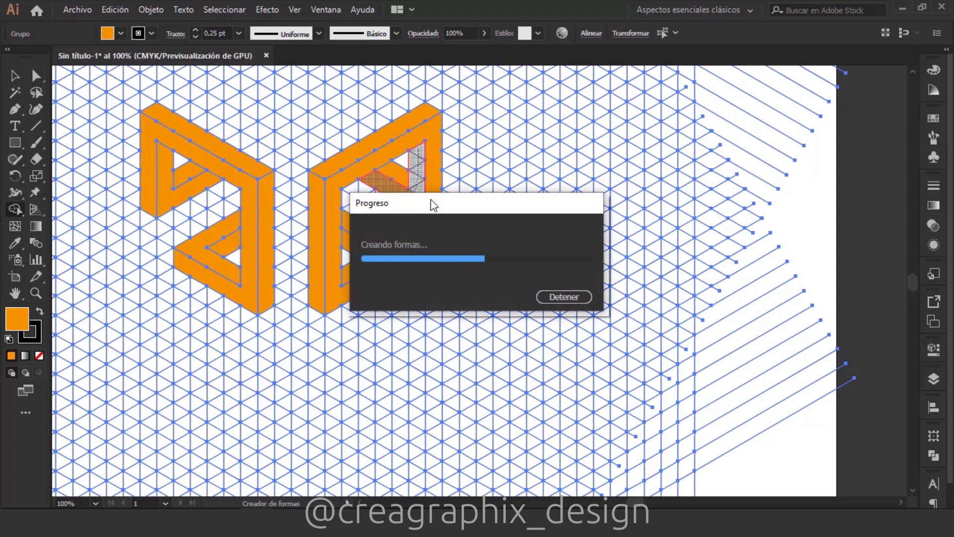
# Build a V-shaped third piece above the two shapes by merging grid cells into its front strips and adjoining top strips.
pyautogui.moveTo(333, 179); pyautogui.dragTo(338, 247)
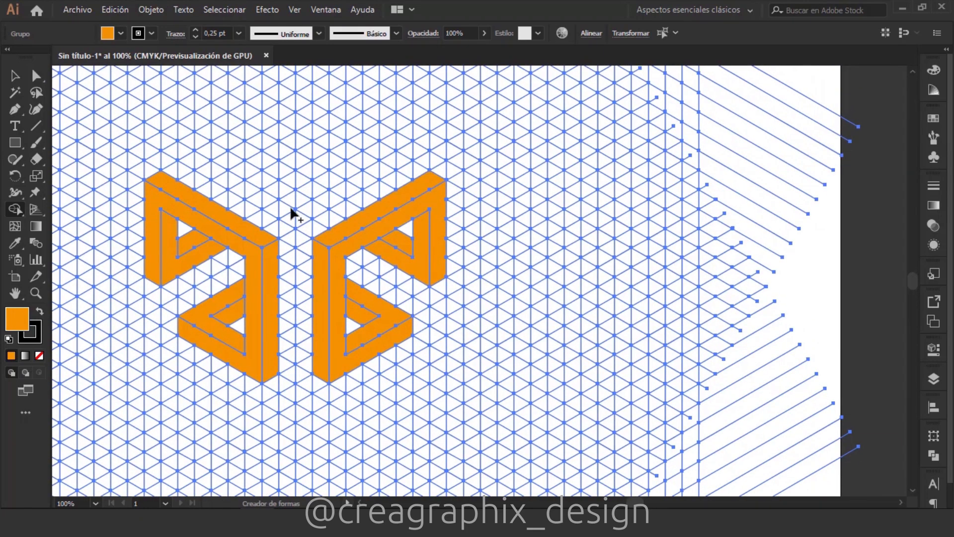
pyautogui.moveTo(291, 202); pyautogui.dragTo(189, 139)
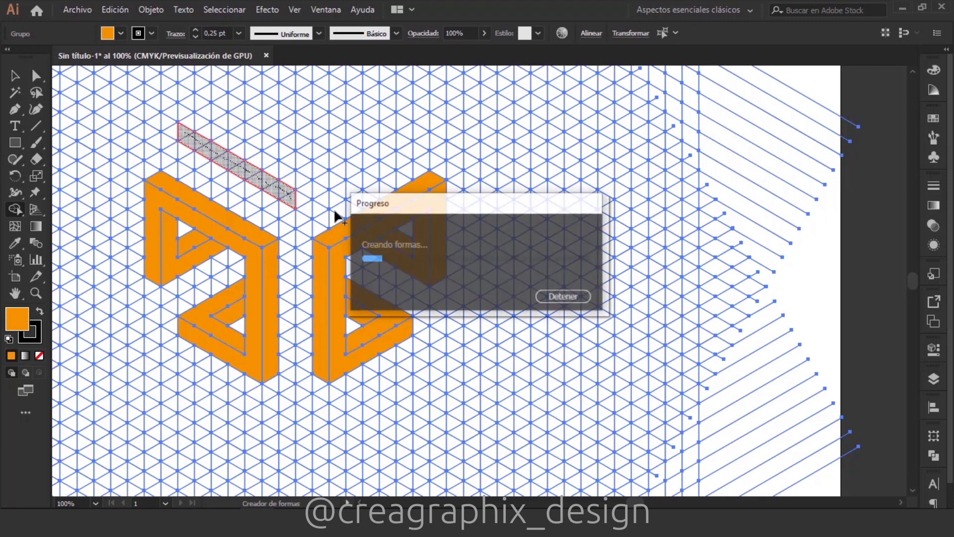
pyautogui.moveTo(307, 198); pyautogui.dragTo(409, 135)
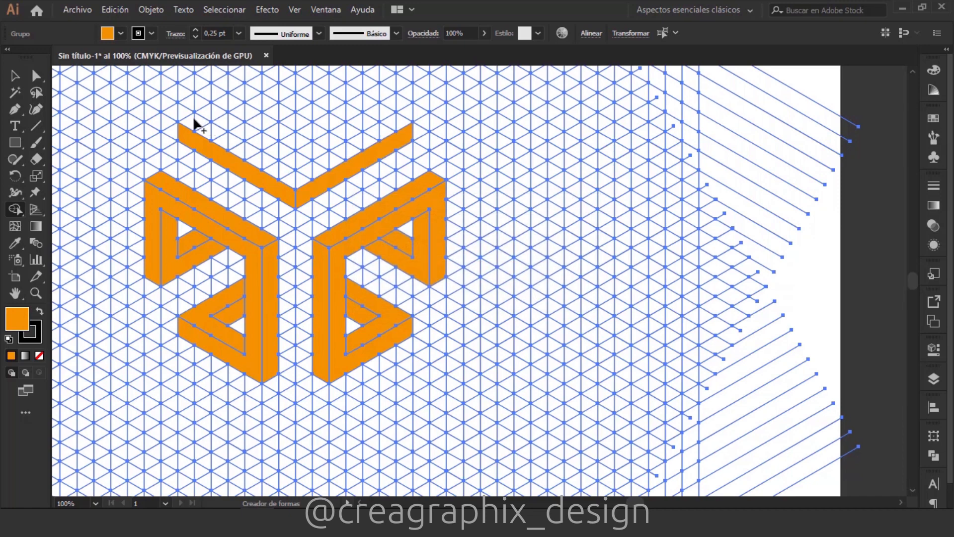
pyautogui.moveTo(260, 154)
pyautogui.mouseDown()
pyautogui.moveTo(303, 178)
pyautogui.moveTo(400, 124)
pyautogui.mouseUp()
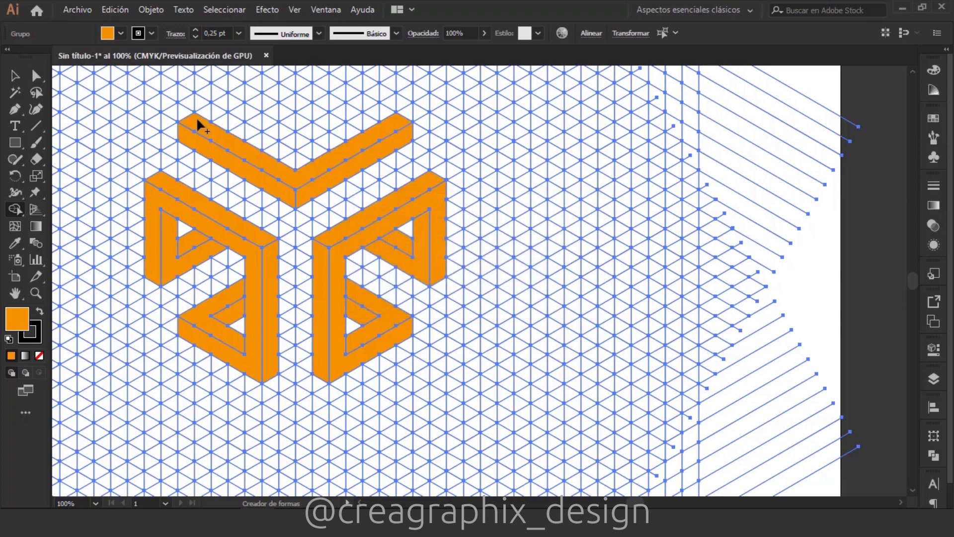
# Merge grid cells into the top piece's folded-back strips and inner vertical faces, mirroring the triangular folds on both sides.
pyautogui.moveTo(203, 119); pyautogui.dragTo(273, 81)
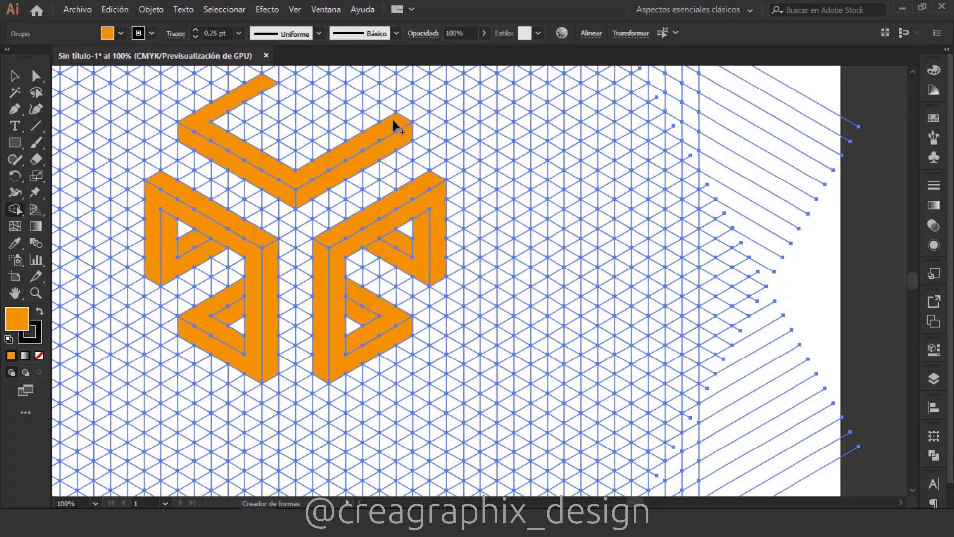
pyautogui.moveTo(364, 106)
pyautogui.mouseDown()
pyautogui.moveTo(324, 84)
pyautogui.moveTo(273, 102)
pyautogui.moveTo(274, 158)
pyautogui.mouseUp()
pyautogui.moveTo(319, 91); pyautogui.dragTo(322, 155)
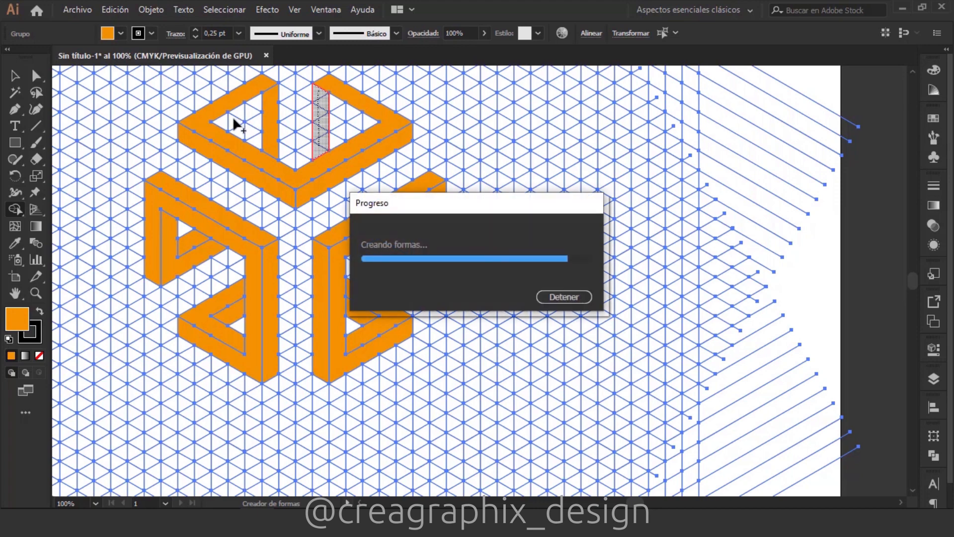
pyautogui.moveTo(229, 122); pyautogui.dragTo(257, 106)
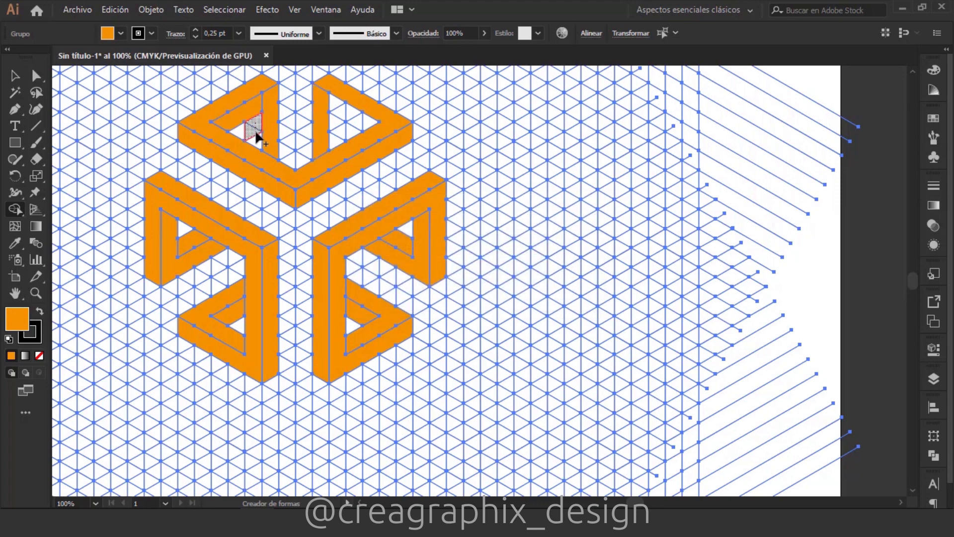
pyautogui.click(253, 130)
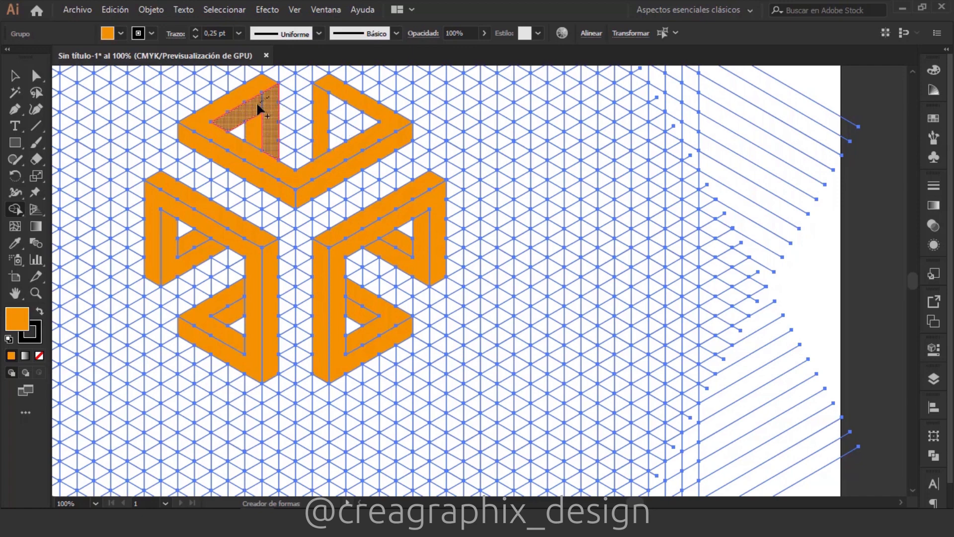
pyautogui.moveTo(324, 99); pyautogui.dragTo(369, 121)
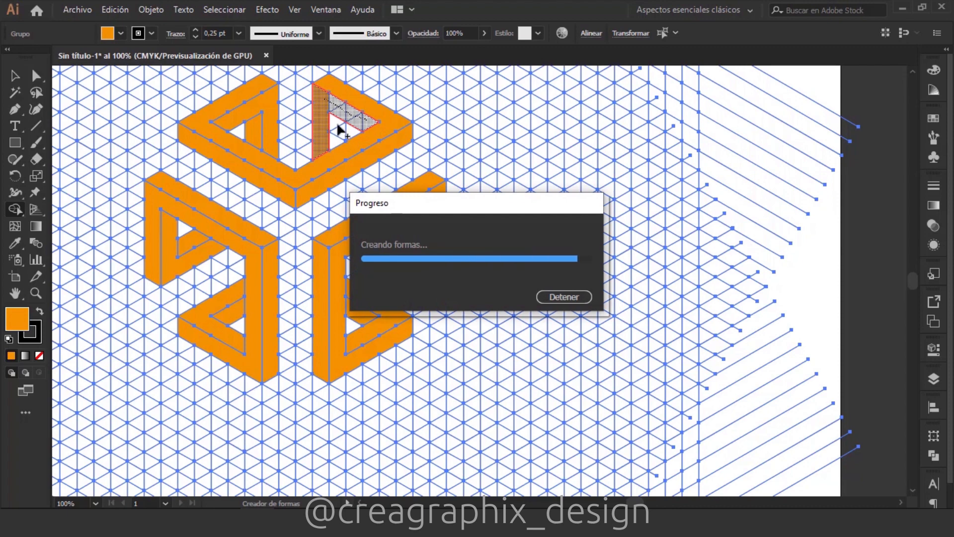
pyautogui.click(336, 142)
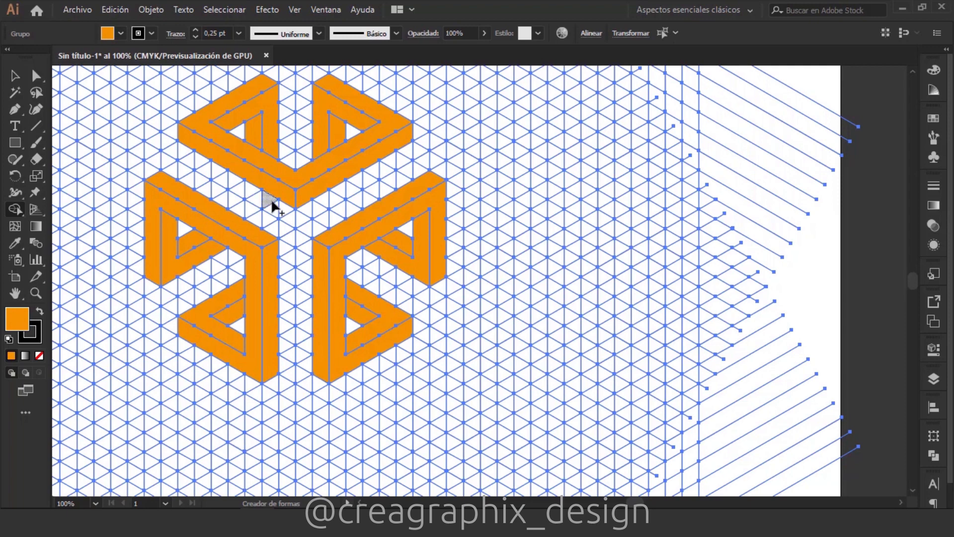
# Merge grid cells into the short angled connectors between the three pieces, around the star-shaped gap at the logo's center.
pyautogui.moveTo(271, 203); pyautogui.dragTo(261, 225)
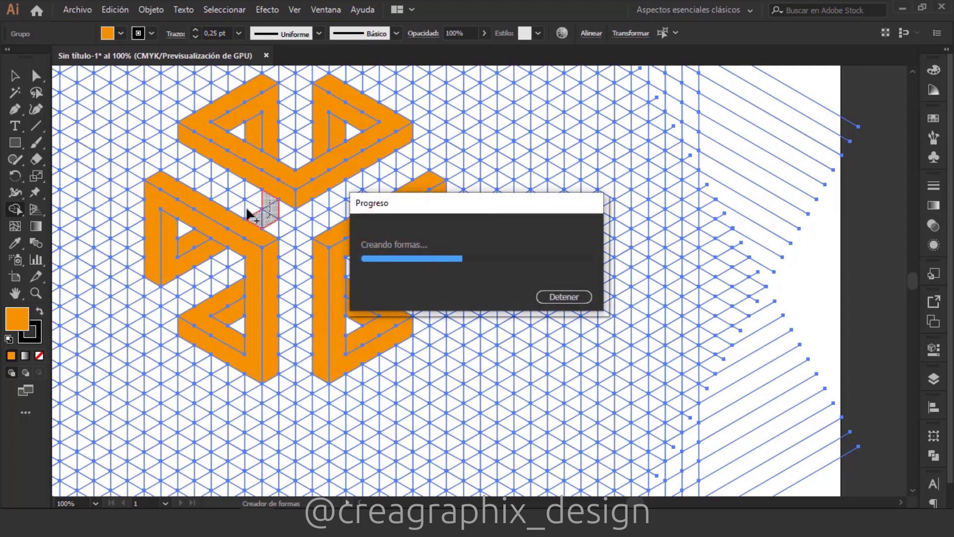
pyautogui.click(253, 204)
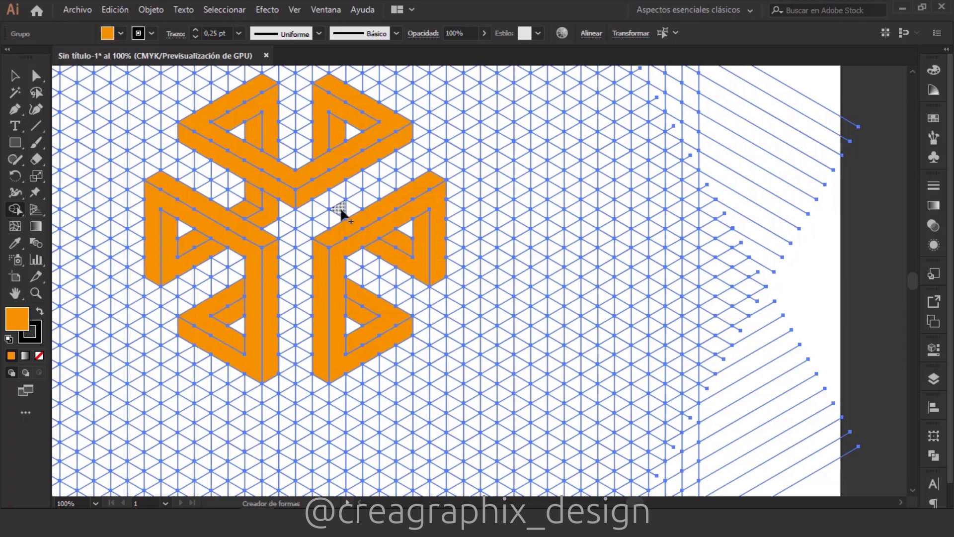
pyautogui.moveTo(323, 203)
pyautogui.mouseDown()
pyautogui.moveTo(322, 218)
pyautogui.moveTo(340, 204)
pyautogui.moveTo(340, 213)
pyautogui.mouseUp()
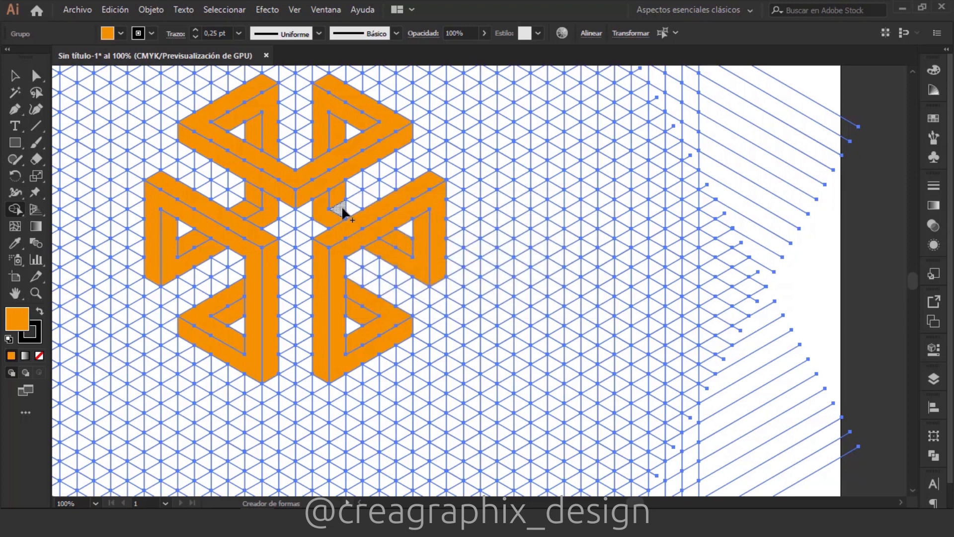
pyautogui.moveTo(294, 291)
pyautogui.mouseDown()
pyautogui.moveTo(258, 310)
pyautogui.moveTo(262, 277)
pyautogui.moveTo(266, 298)
pyautogui.mouseUp()
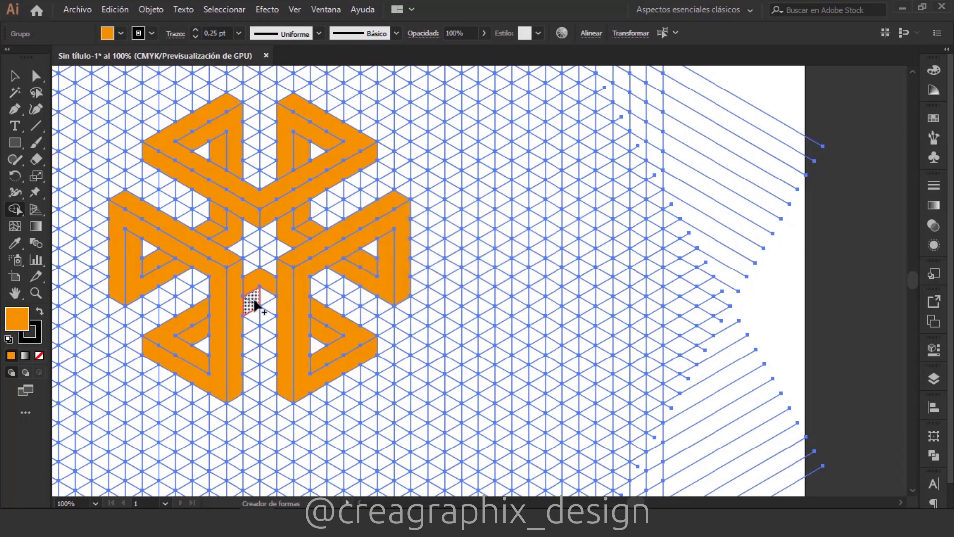
pyautogui.click(252, 302)
pyautogui.click(291, 333)
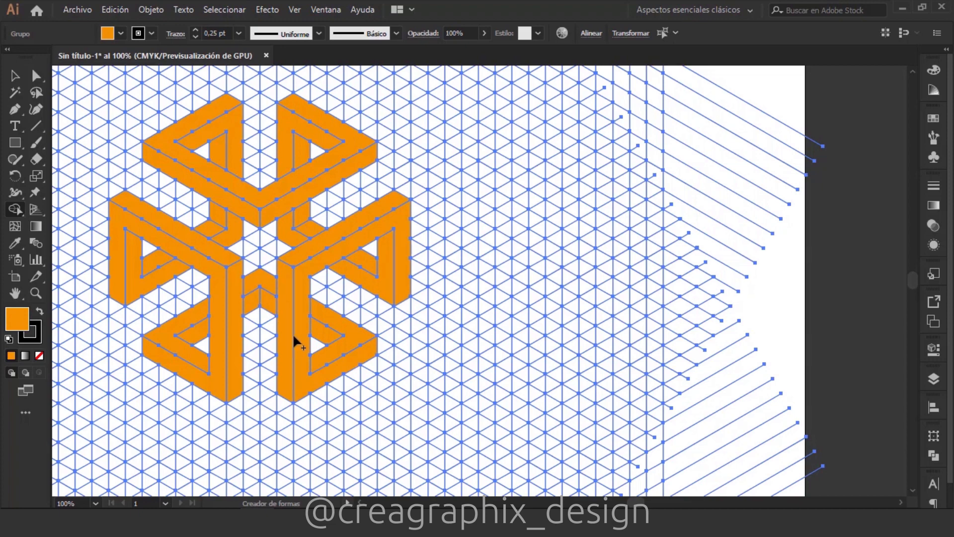
# Select all the leftover grid lines with the Magic Wand and delete them, keeping only the orange logo.
pyautogui.click(15, 92)
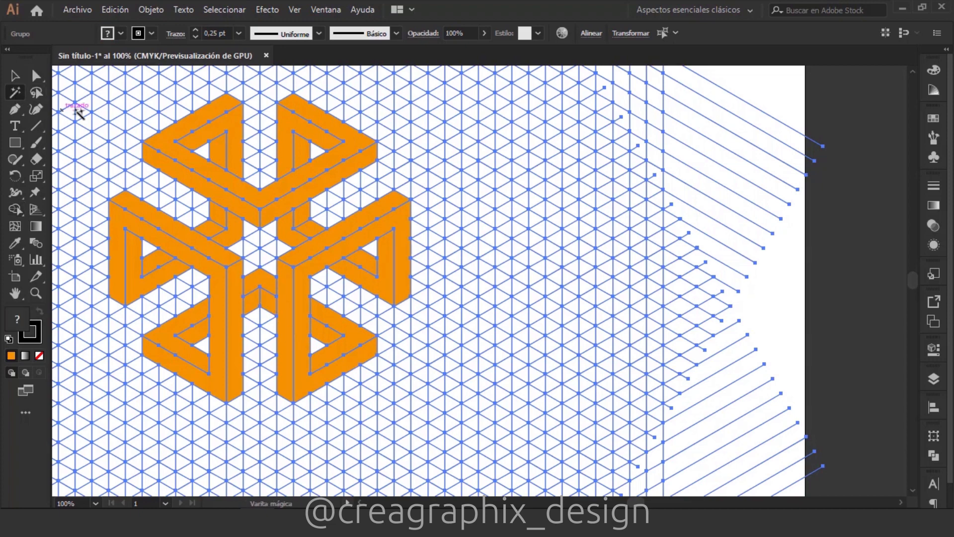
pyautogui.click(117, 99)
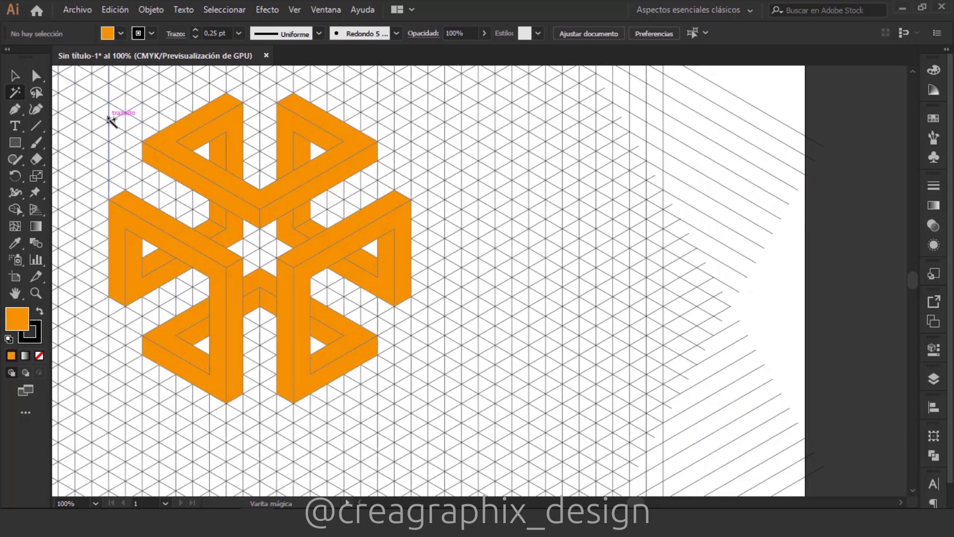
pyautogui.click(111, 120)
pyautogui.press('Delete')
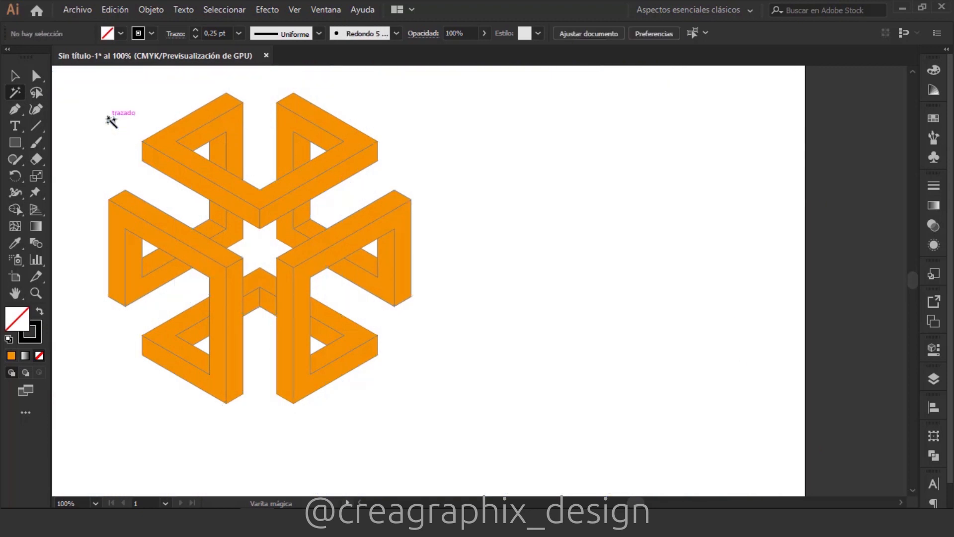
# Paste the red-to-dark gradient rectangle beside the logo and sample it with the Eyedropper onto all the logo's faces.
pyautogui.scroll(-2, 315, 320)
pyautogui.moveTo(366, 333); pyautogui.dragTo(396, 334)
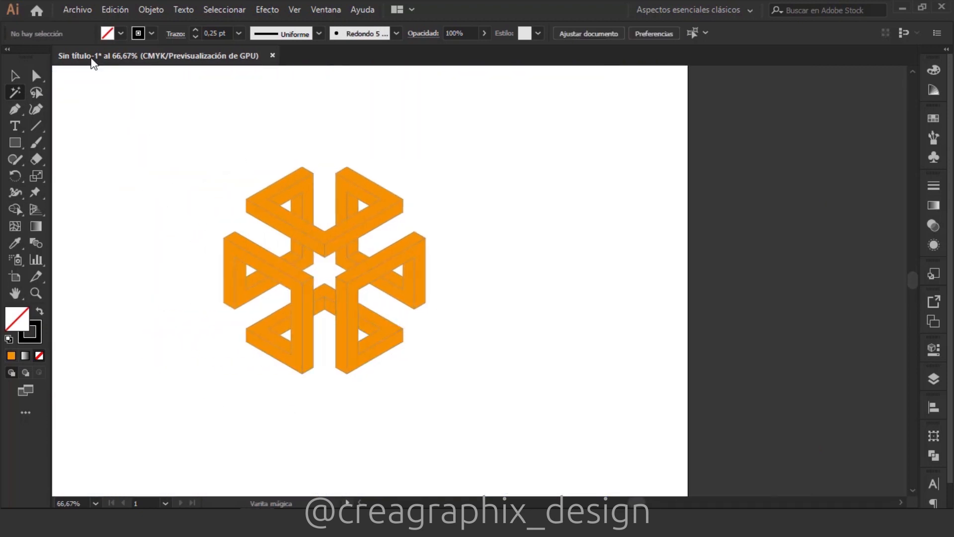
pyautogui.click(16, 75)
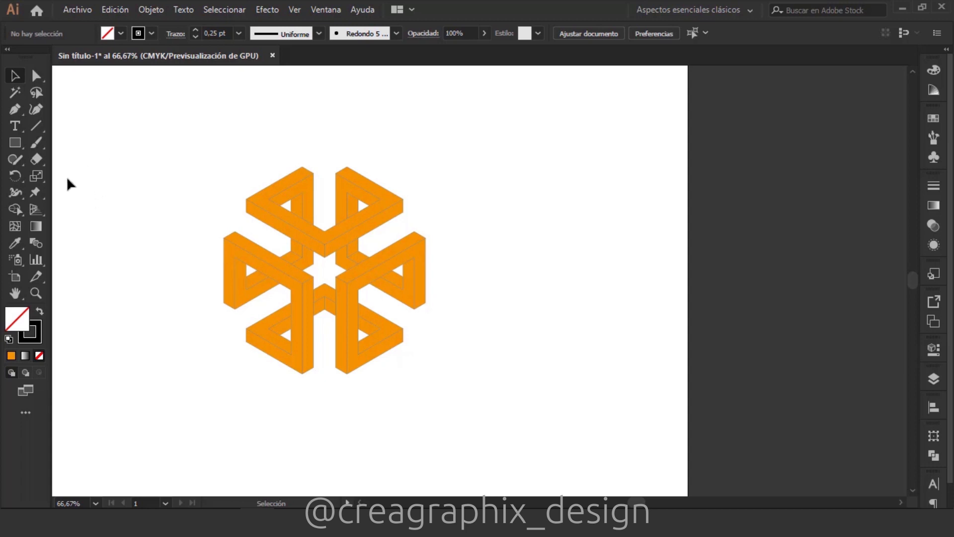
pyautogui.hotkey('ctrl', 'v')
pyautogui.moveTo(471, 265); pyautogui.dragTo(492, 196)
pyautogui.moveTo(208, 131); pyautogui.dragTo(416, 411)
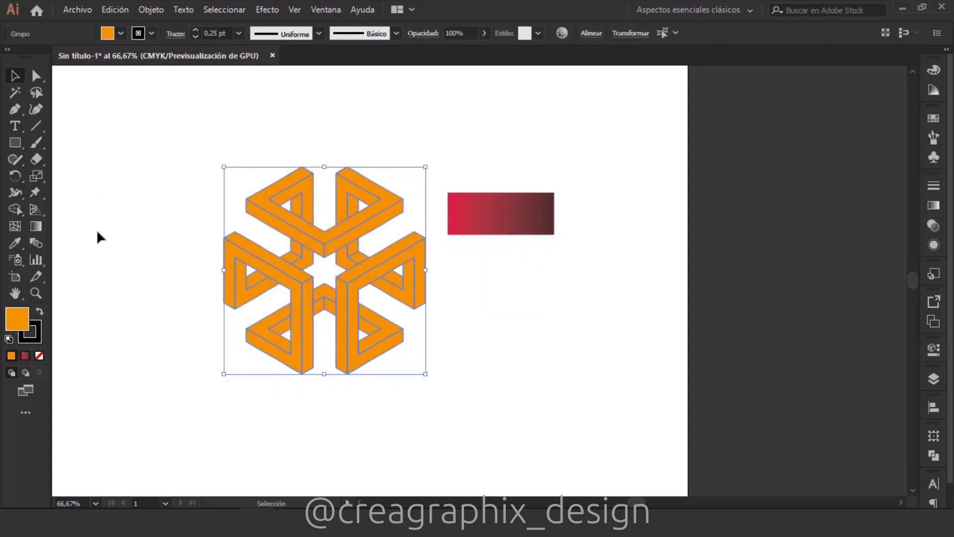
pyautogui.click(12, 246)
pyautogui.click(544, 211)
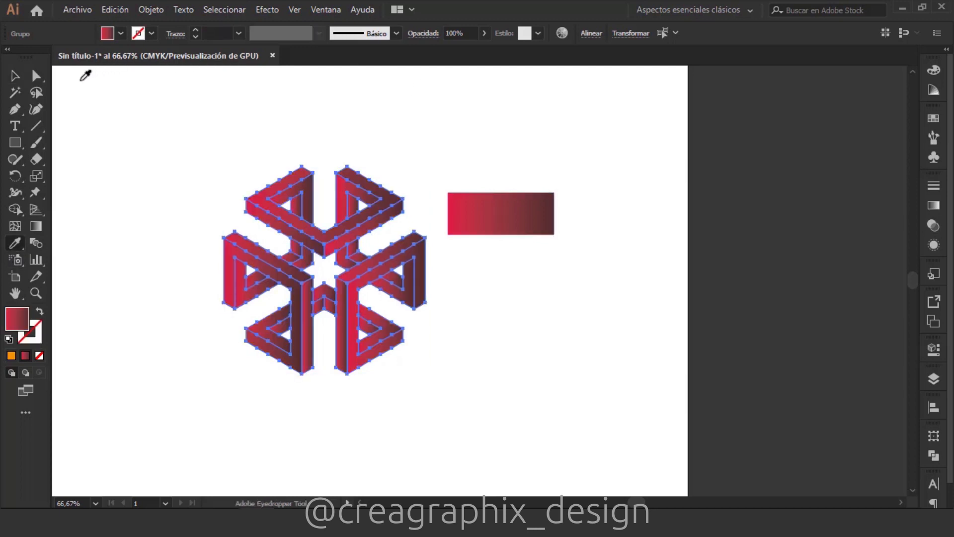
# Delete the gradient sample rectangle beside the logo.
pyautogui.click(16, 77)
pyautogui.click(550, 243)
pyautogui.click(525, 205)
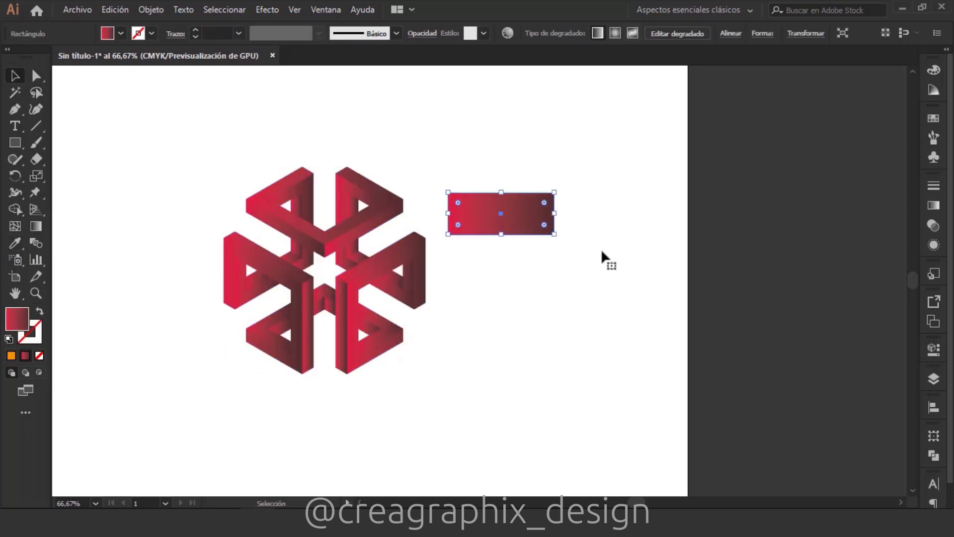
pyautogui.press('Delete')
pyautogui.scroll(5, 398, 203)
pyautogui.scroll(-2, 401, 228)
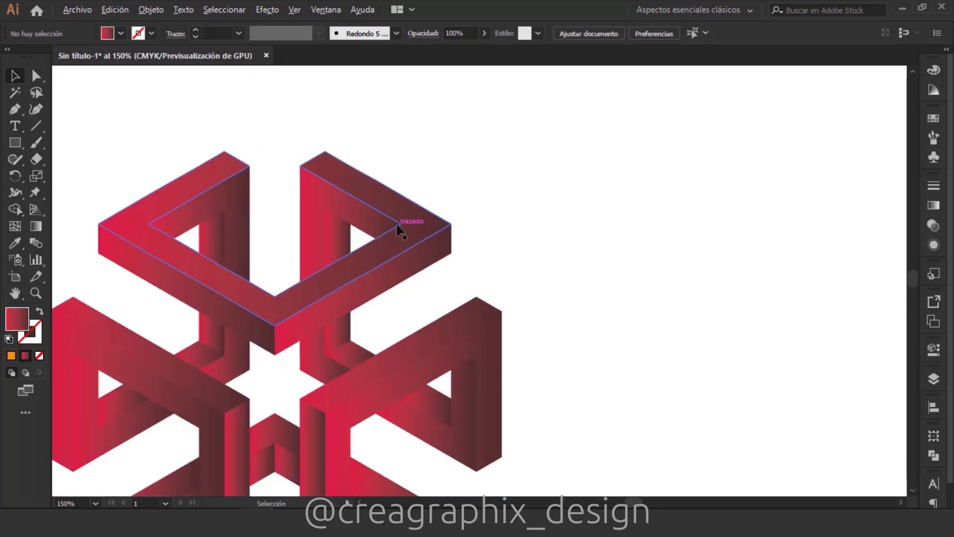
pyautogui.scroll(-1, 409, 225)
pyautogui.scroll(1, 432, 242)
pyautogui.scroll(-1, 328, 240)
pyautogui.moveTo(264, 200); pyautogui.dragTo(292, 244)
pyautogui.click(307, 219)
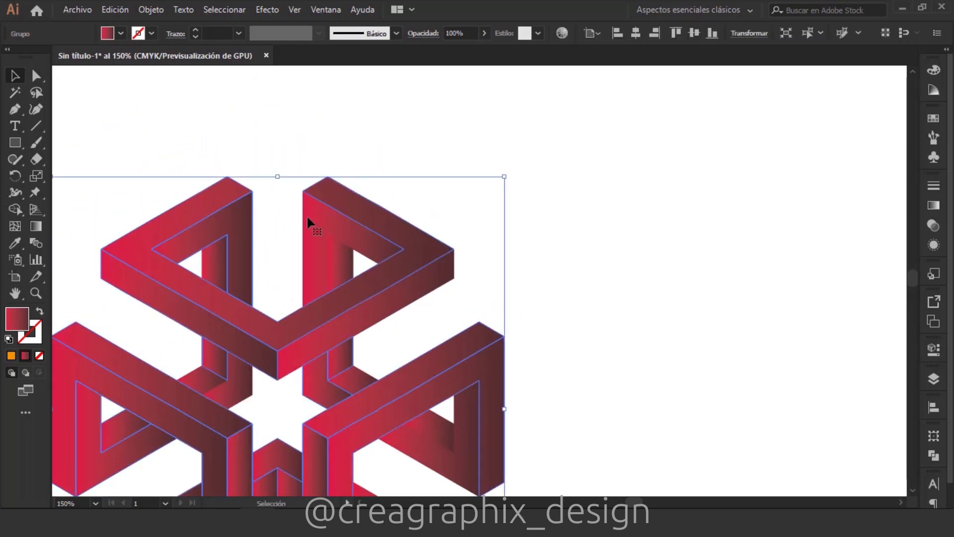
pyautogui.doubleClick(249, 214)
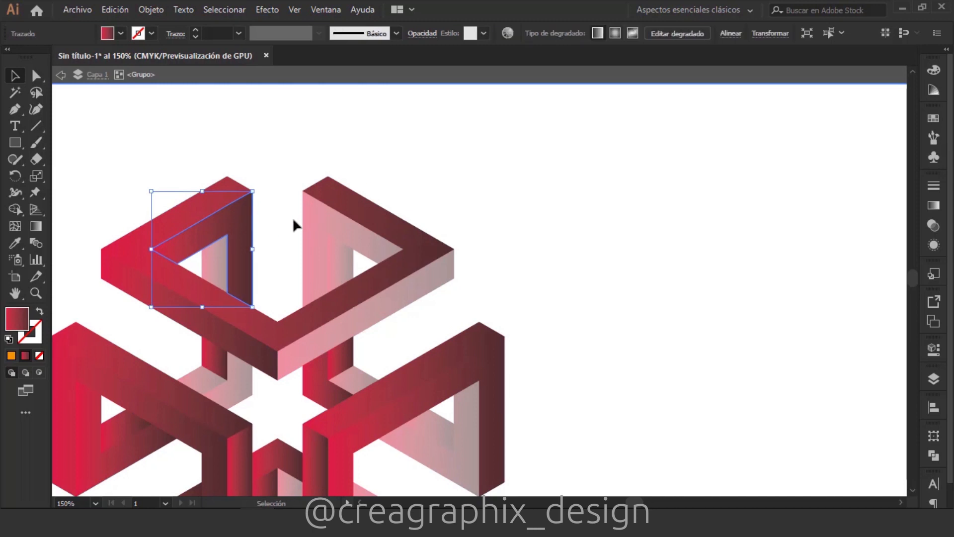
pyautogui.click(60, 75)
# Ungroup the logo artwork into separate faces and deselect it.
pyautogui.click(238, 229)
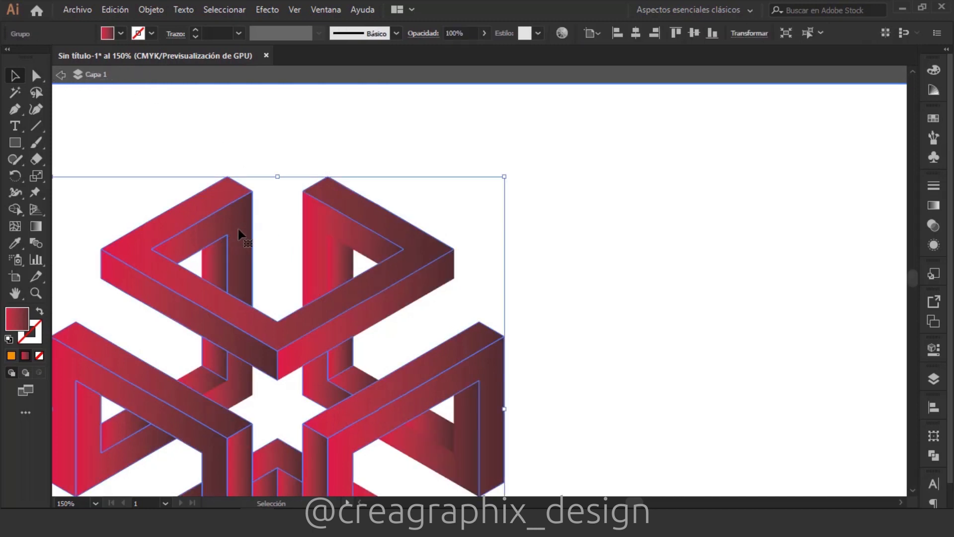
pyautogui.scroll(-3, 298, 228)
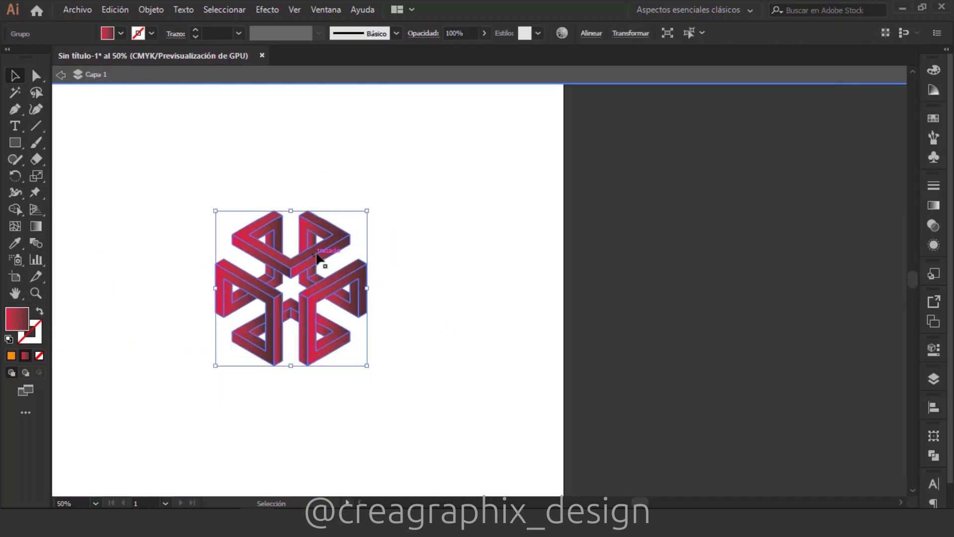
pyautogui.rightClick(310, 238)
pyautogui.click(350, 368)
pyautogui.click(268, 189)
# Redirect the gradient on the top piece's upper face from bright red at the V's lower vertex to dark at the top.
pyautogui.scroll(3, 285, 271)
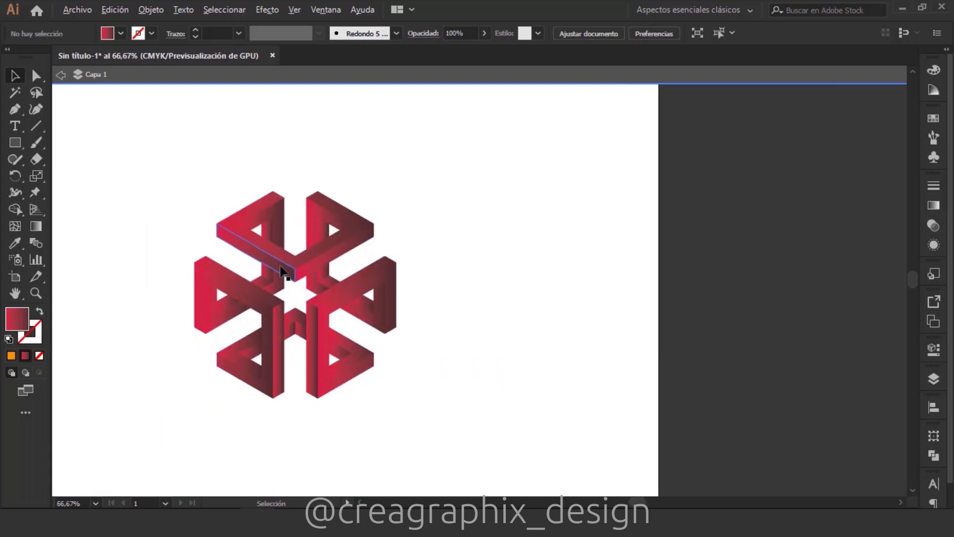
pyautogui.click(256, 167)
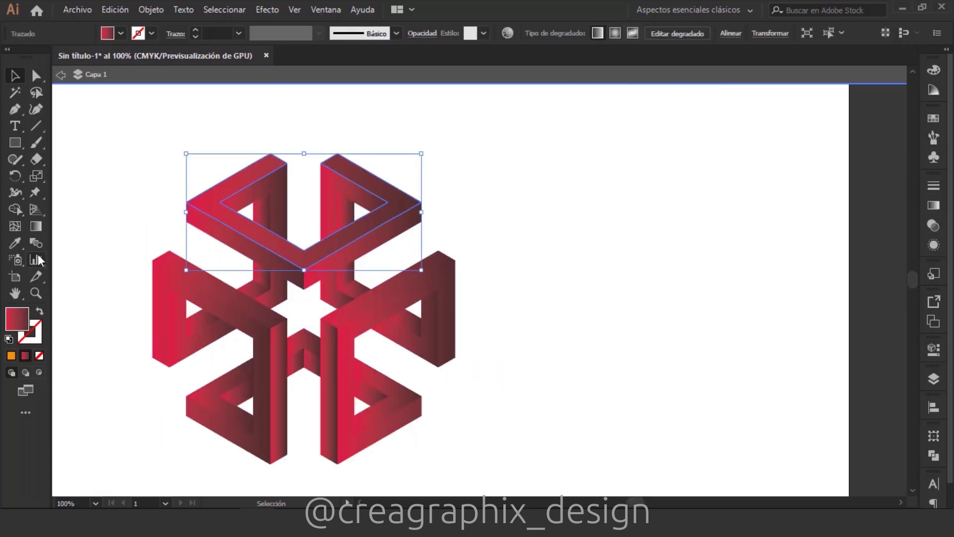
pyautogui.click(33, 226)
pyautogui.moveTo(300, 267); pyautogui.dragTo(296, 157)
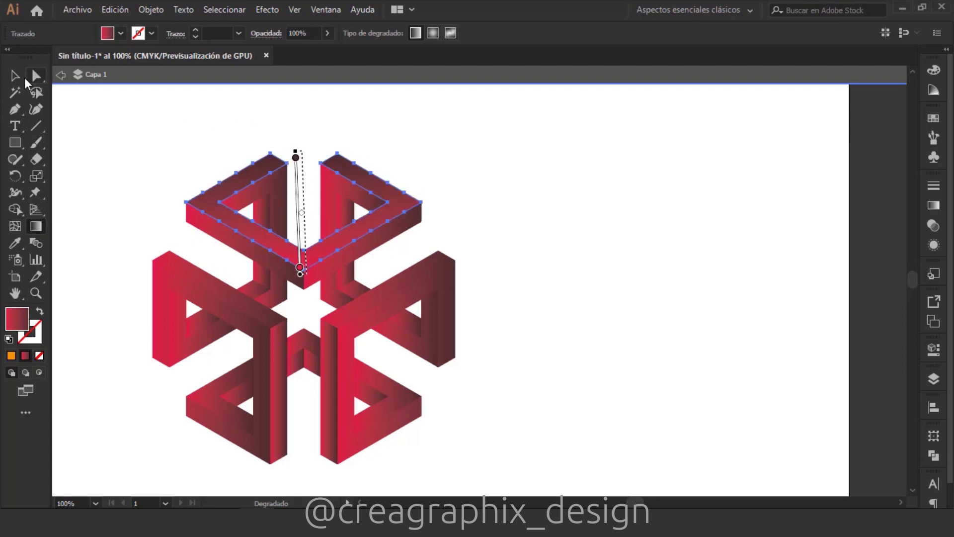
pyautogui.click(15, 75)
pyautogui.click(244, 91)
# Apply a vertical gradient to both inner triangular faces of the top piece together, bright red above and dark below.
pyautogui.click(279, 197)
pyautogui.keyDown('shift'); pyautogui.click(327, 185); pyautogui.keyUp('shift')
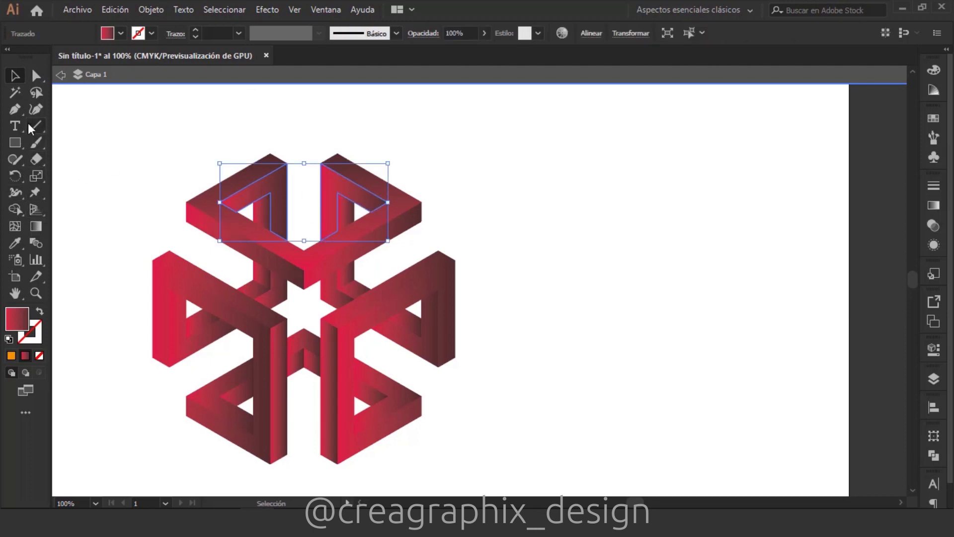
pyautogui.click(36, 226)
pyautogui.moveTo(302, 136); pyautogui.dragTo(302, 242)
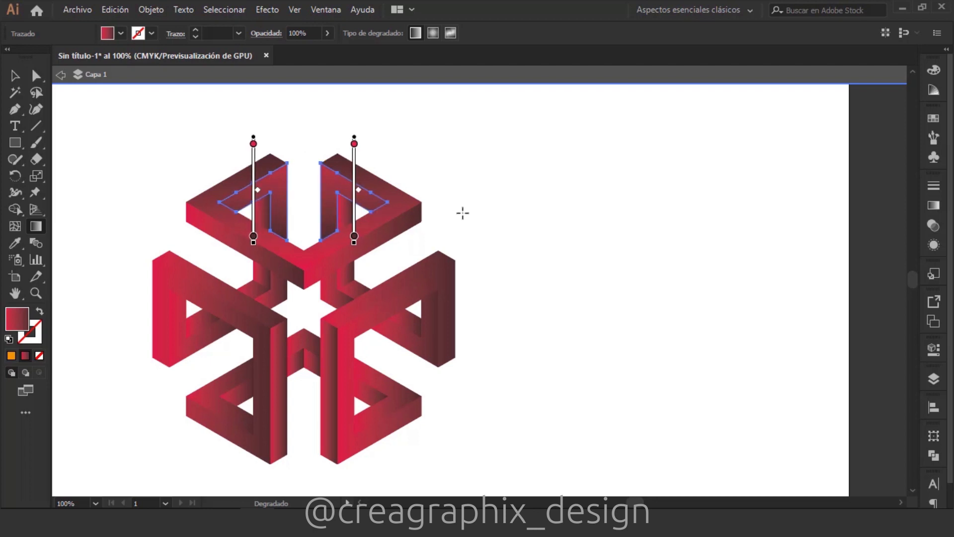
pyautogui.click(15, 75)
pyautogui.click(219, 170)
# Apply a vertical red-to-dark gradient to the two small innermost faces of the top piece, adjusting both gradient midpoints.
pyautogui.click(264, 217)
pyautogui.keyDown('shift'); pyautogui.click(347, 214); pyautogui.keyUp('shift')
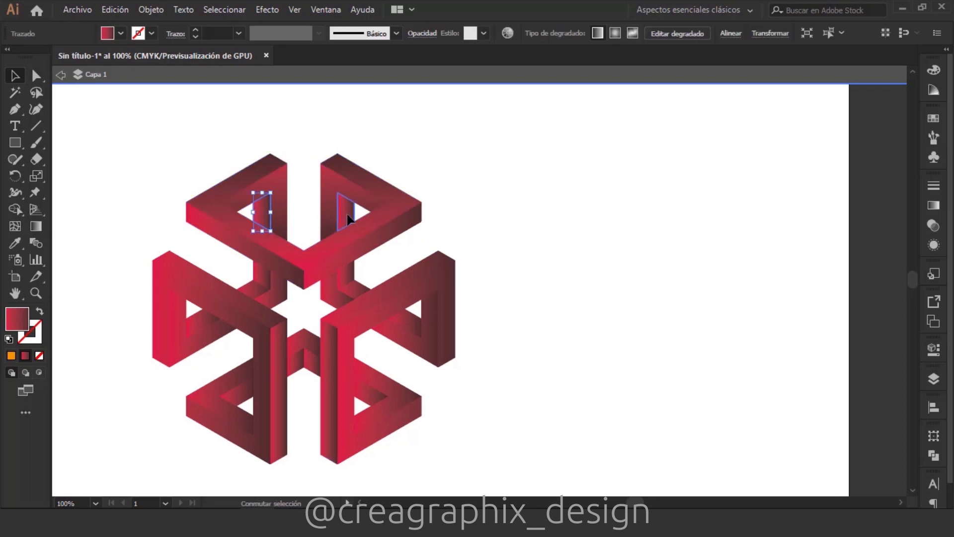
pyautogui.click(41, 228)
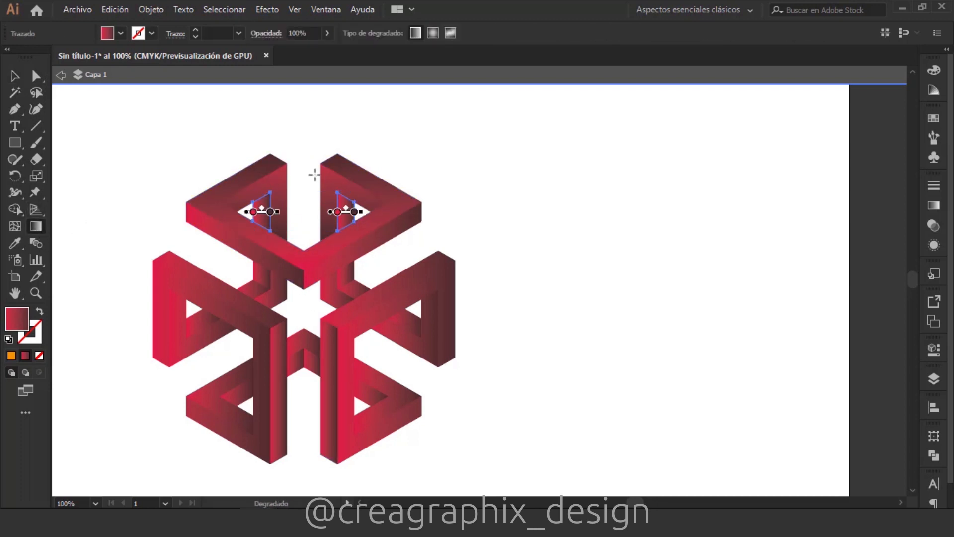
pyautogui.moveTo(300, 156)
pyautogui.mouseDown()
pyautogui.moveTo(304, 234)
pyautogui.moveTo(301, 222)
pyautogui.mouseUp()
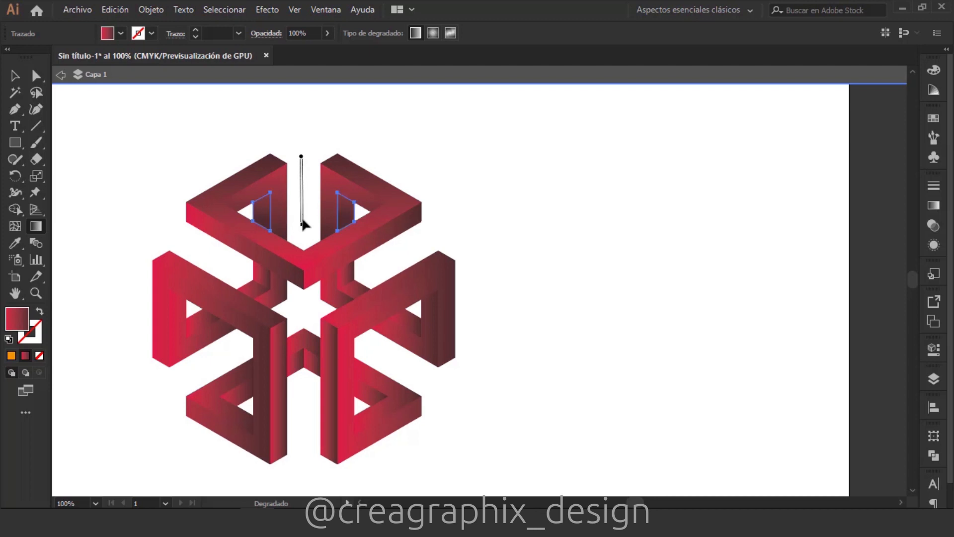
pyautogui.moveTo(305, 191); pyautogui.dragTo(305, 184)
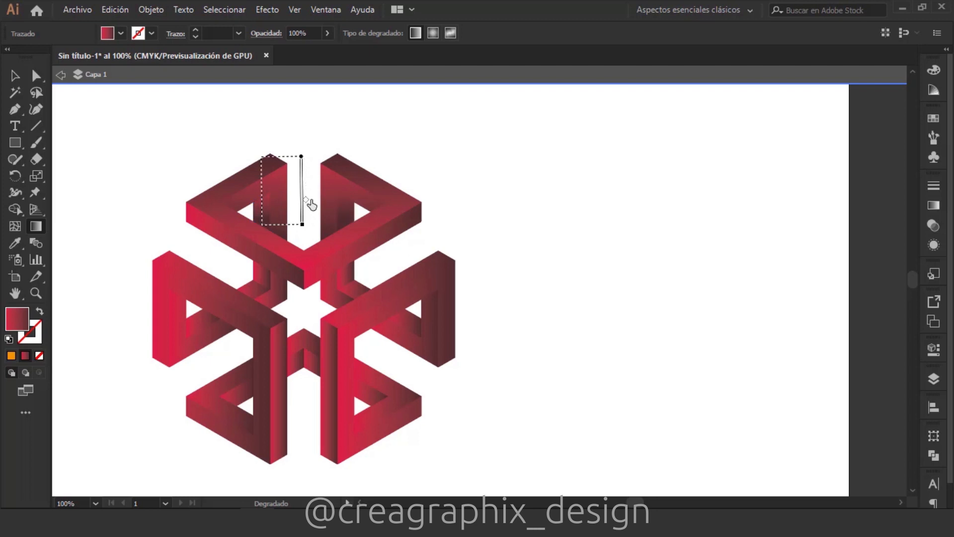
pyautogui.moveTo(312, 212)
pyautogui.mouseDown()
pyautogui.moveTo(313, 191)
pyautogui.moveTo(350, 197)
pyautogui.mouseUp()
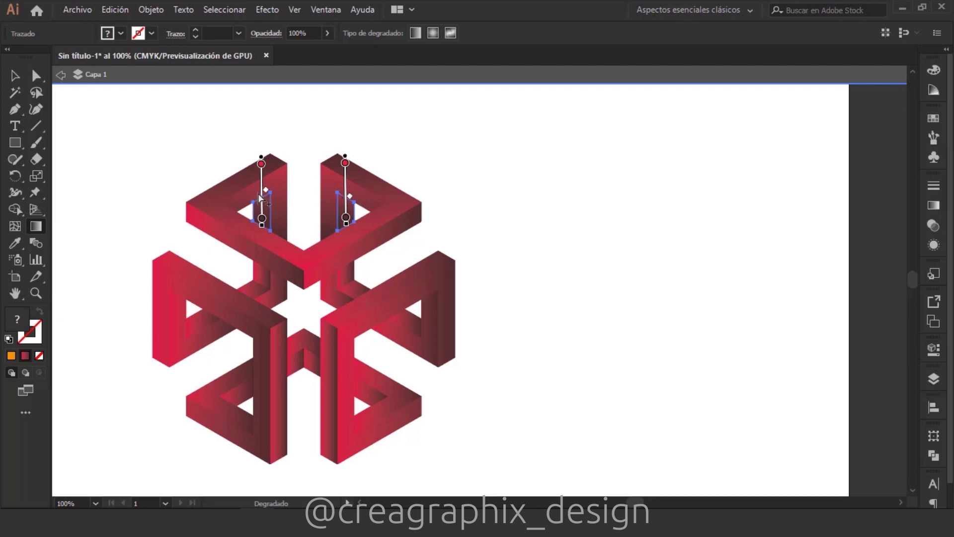
pyautogui.moveTo(266, 190); pyautogui.dragTo(266, 196)
pyautogui.press('v')
pyautogui.click(156, 151)
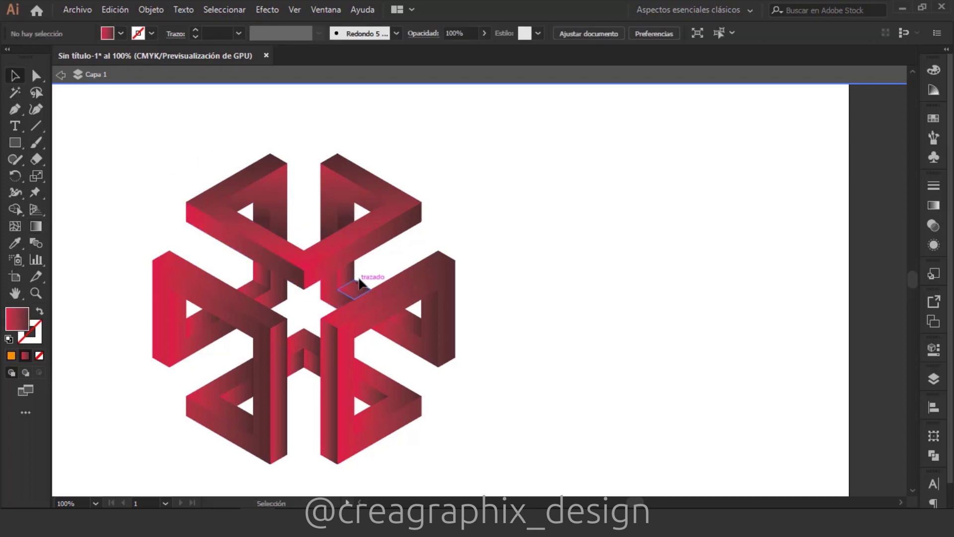
# Apply one shared vertical gradient to the two small upright faces just beneath the top piece's V arms, bright red below and dark above.
pyautogui.click(263, 276)
pyautogui.keyDown('shift'); pyautogui.click(345, 276); pyautogui.keyUp('shift')
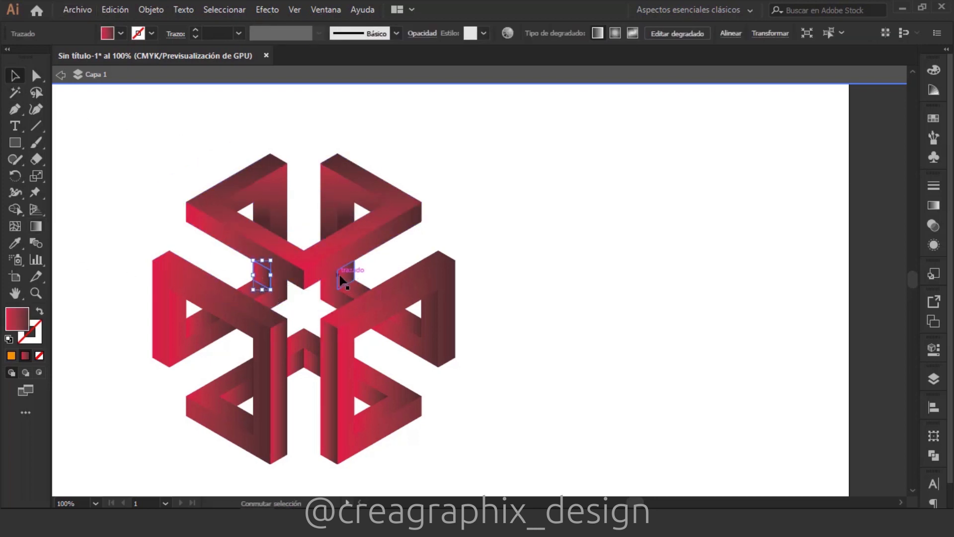
pyautogui.click(35, 227)
pyautogui.moveTo(303, 317); pyautogui.dragTo(305, 258)
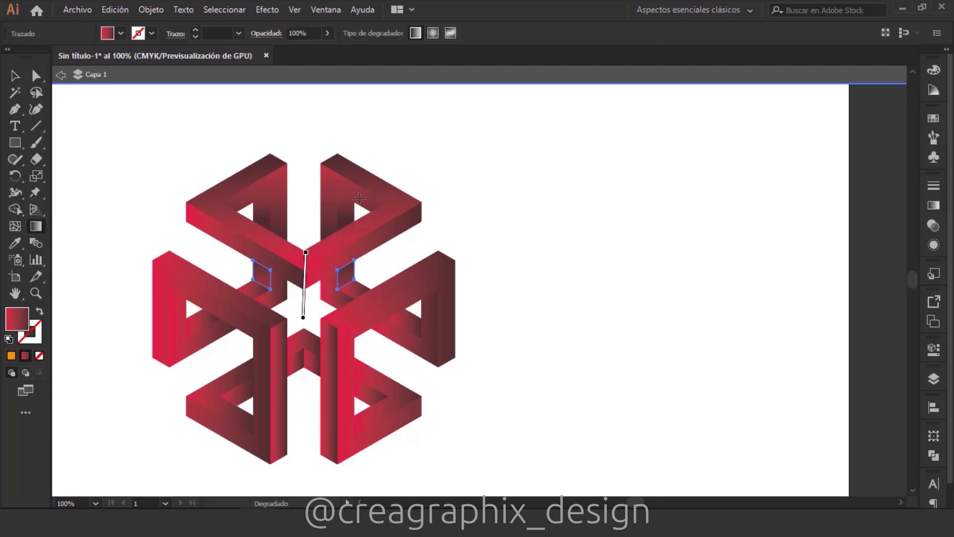
pyautogui.click(15, 75)
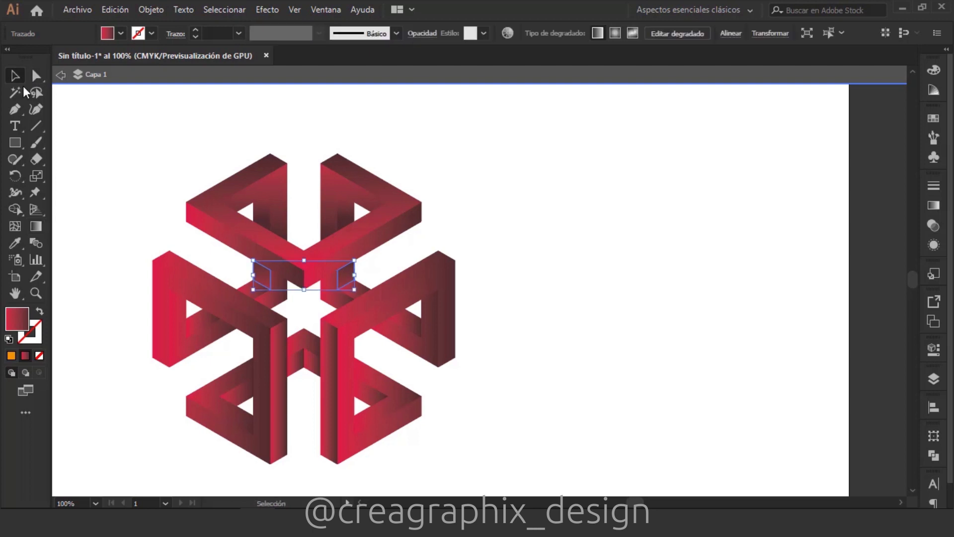
# Apply one shared vertical gradient to the two small rhombus faces flanking the central star, bright red above and dark below, and deselect them.
pyautogui.click(254, 288)
pyautogui.keyDown('shift'); pyautogui.click(355, 290); pyautogui.keyUp('shift')
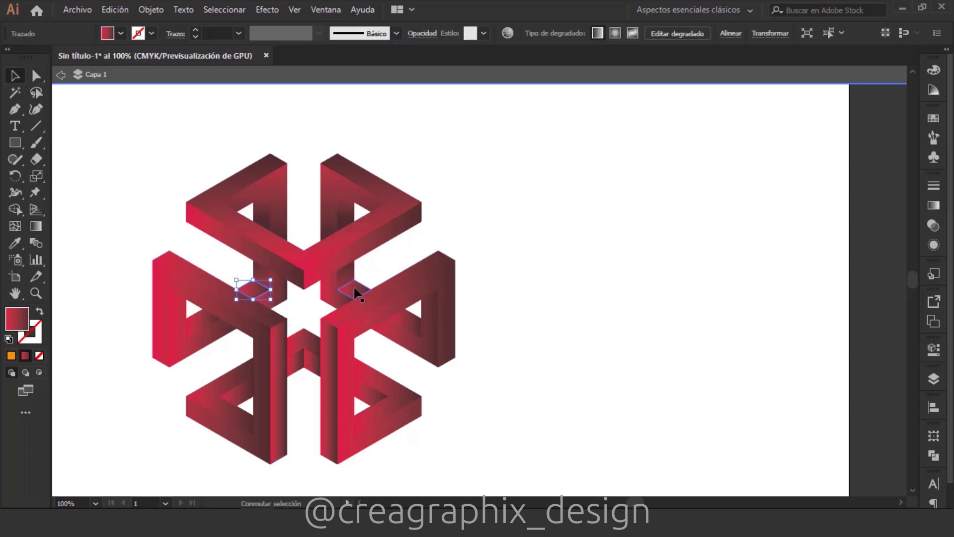
pyautogui.click(35, 226)
pyautogui.moveTo(313, 255); pyautogui.dragTo(312, 315)
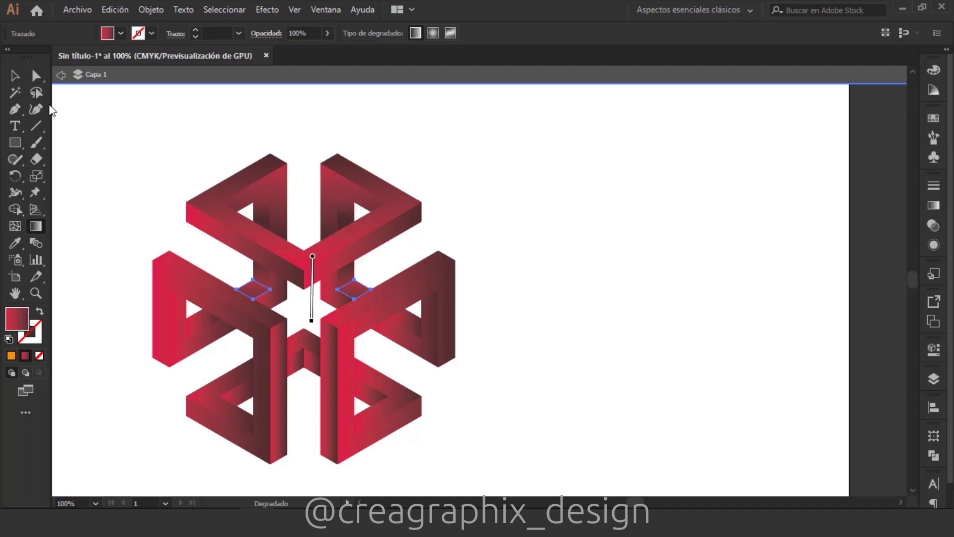
pyautogui.click(14, 75)
pyautogui.click(137, 164)
# Redirect the gradient on the left piece's slanted top face from bright red at the inner lower end to dark at the outer upper end.
pyautogui.click(238, 303)
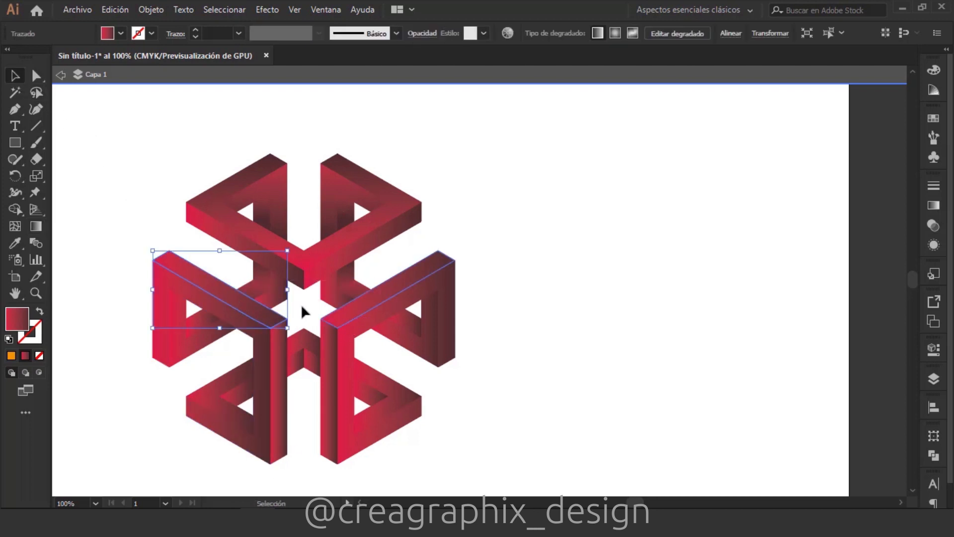
pyautogui.click(40, 224)
pyautogui.moveTo(281, 328); pyautogui.dragTo(147, 245)
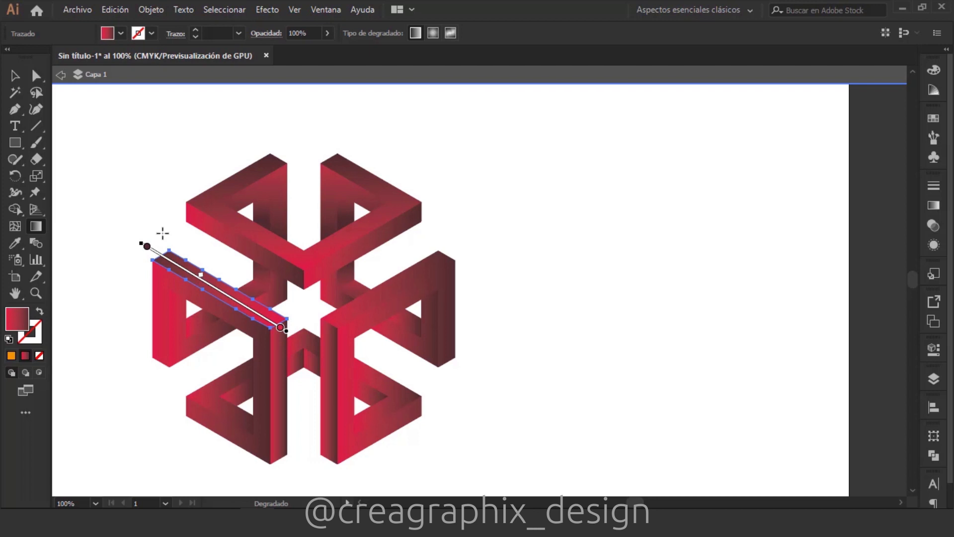
pyautogui.click(15, 76)
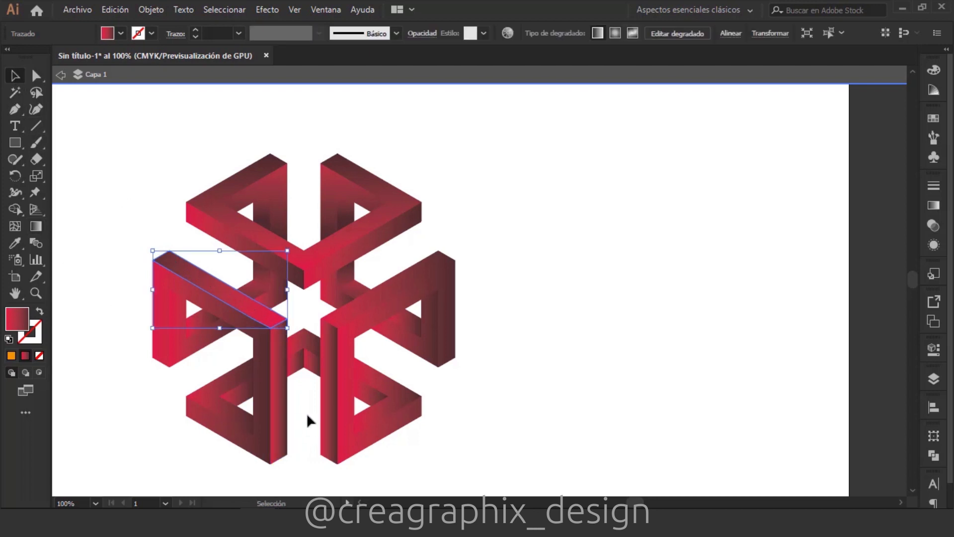
# Apply one shared vertical gradient to the two long upright faces bordering the lower central gap, bright red at the top and dark at the bottom.
pyautogui.click(284, 435)
pyautogui.keyDown('shift'); pyautogui.click(330, 414); pyautogui.keyUp('shift')
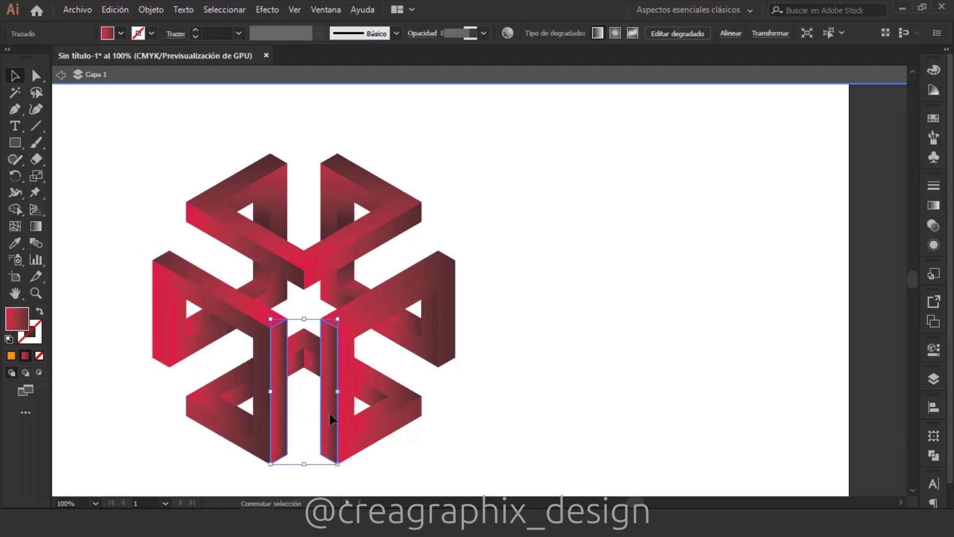
pyautogui.click(35, 226)
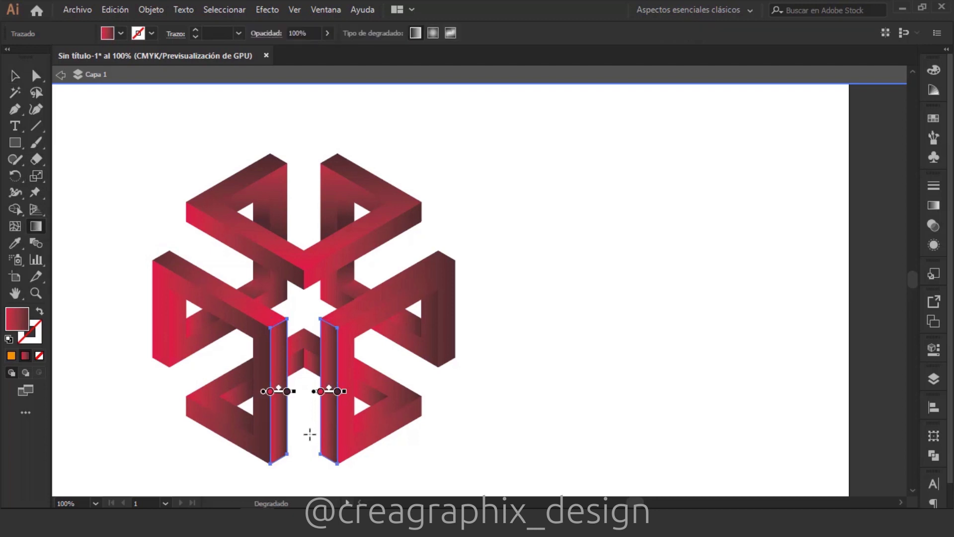
pyautogui.moveTo(307, 475); pyautogui.dragTo(304, 363)
pyautogui.moveTo(301, 329)
pyautogui.mouseDown()
pyautogui.moveTo(305, 461)
pyautogui.moveTo(303, 447)
pyautogui.mouseUp()
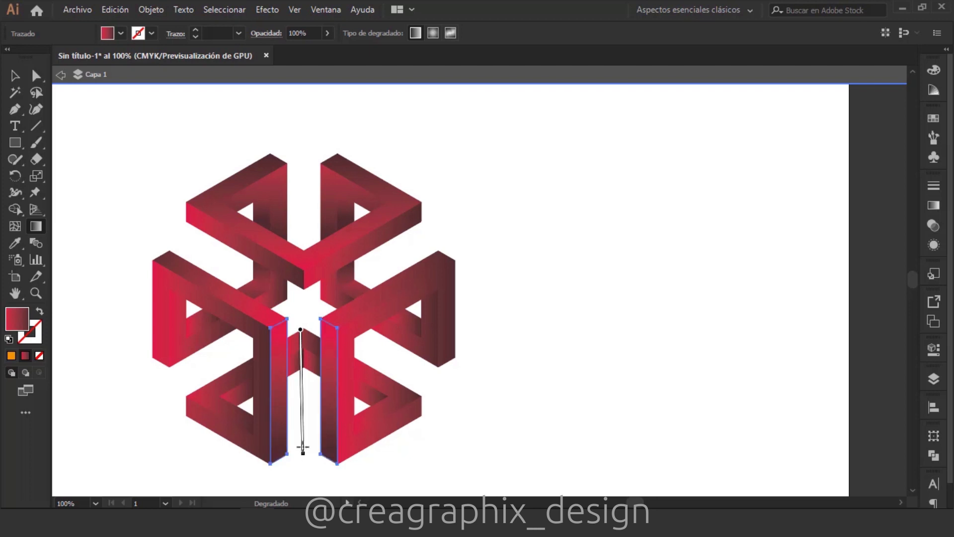
pyautogui.click(15, 76)
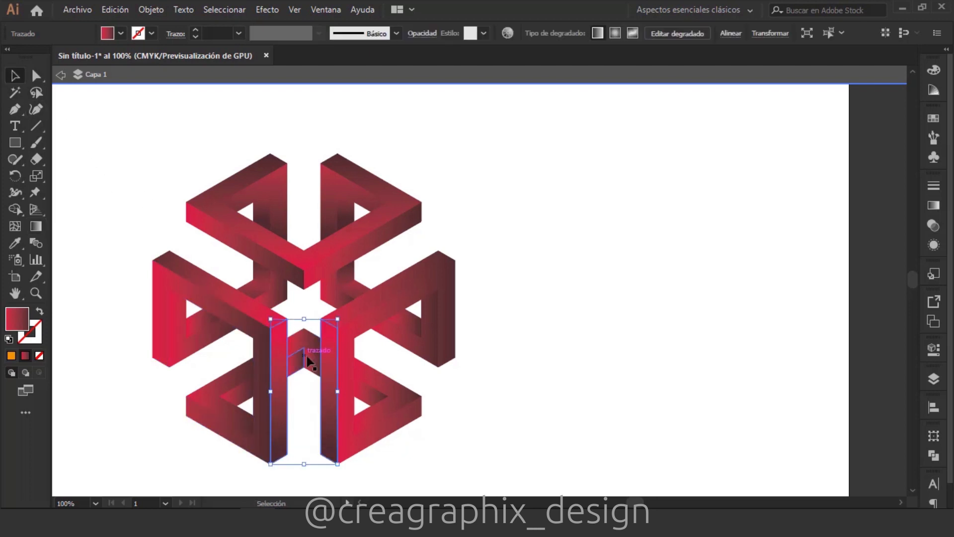
# Redirect the gradient on the right piece's slanted top face from bright red at the inner lower end to dark at the outer upper end.
pyautogui.click(362, 313)
pyautogui.click(35, 226)
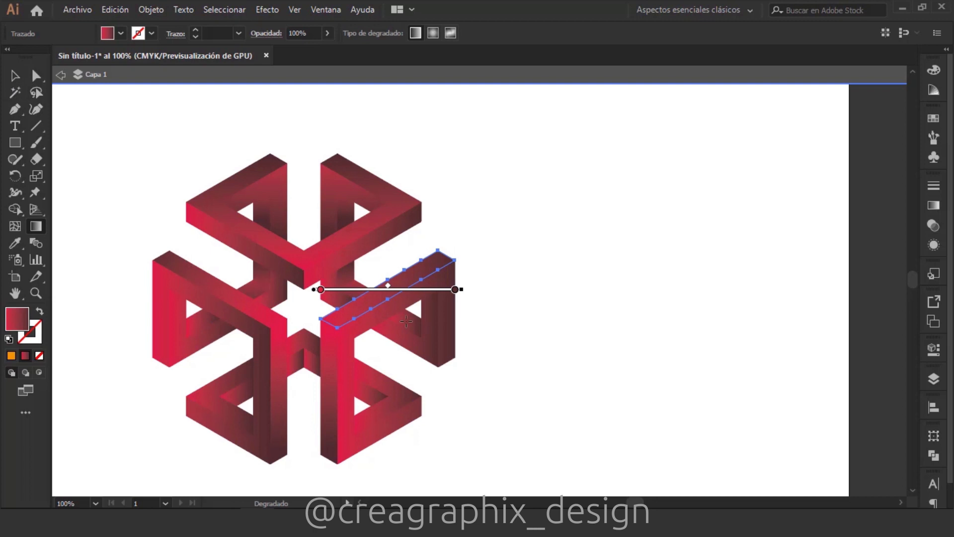
pyautogui.moveTo(336, 330); pyautogui.dragTo(466, 251)
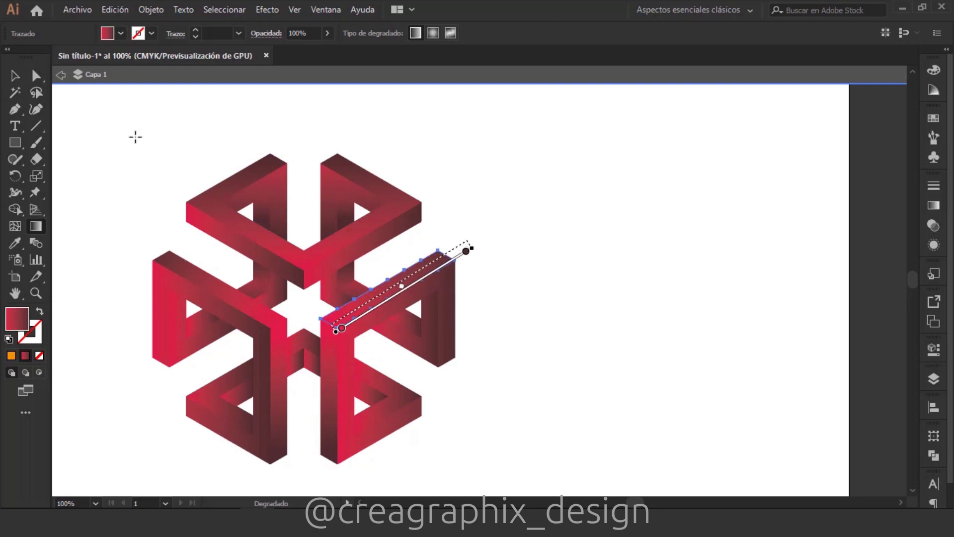
pyautogui.click(16, 76)
pyautogui.click(89, 109)
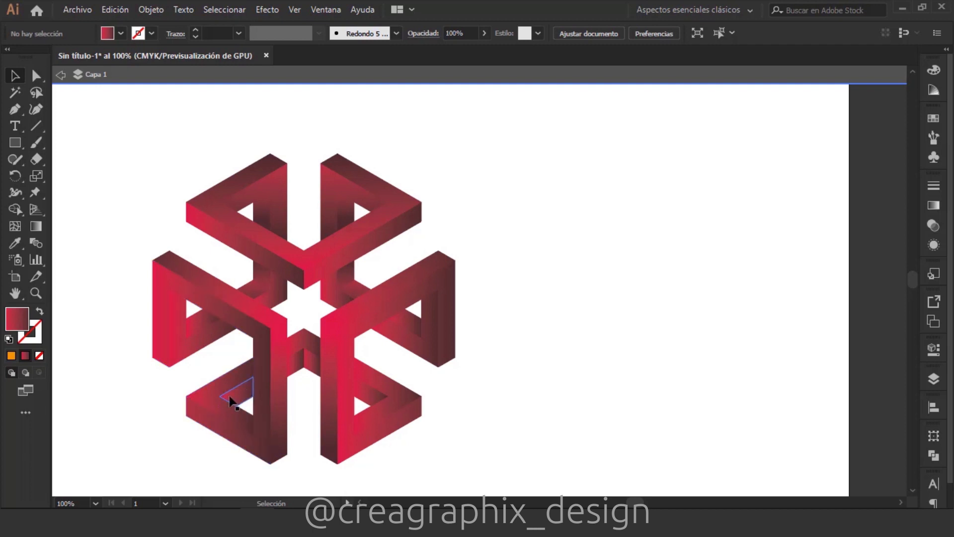
# Redirect the gradient on the left piece's large front face so it runs from bright red at the top to dark at the bottom.
pyautogui.click(185, 341)
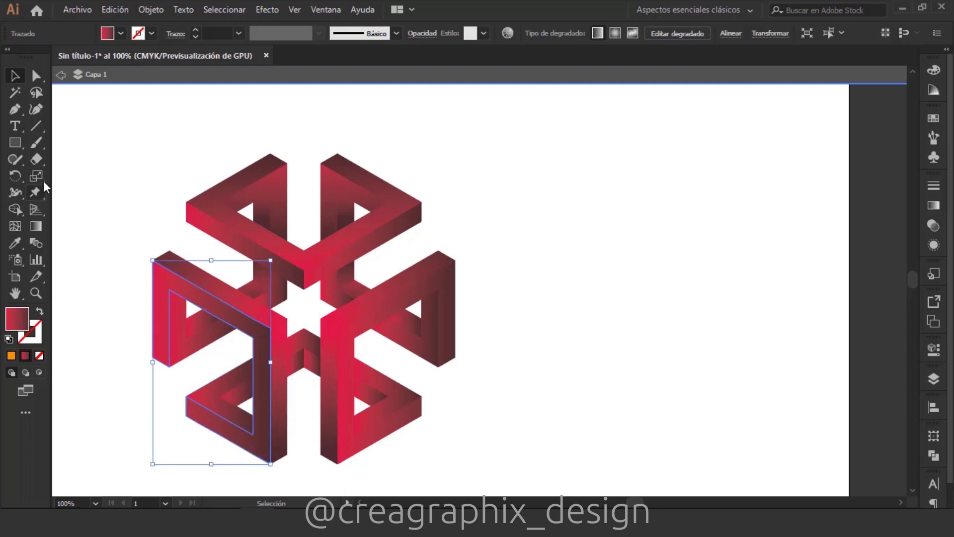
pyautogui.click(36, 226)
pyautogui.moveTo(220, 274); pyautogui.dragTo(237, 442)
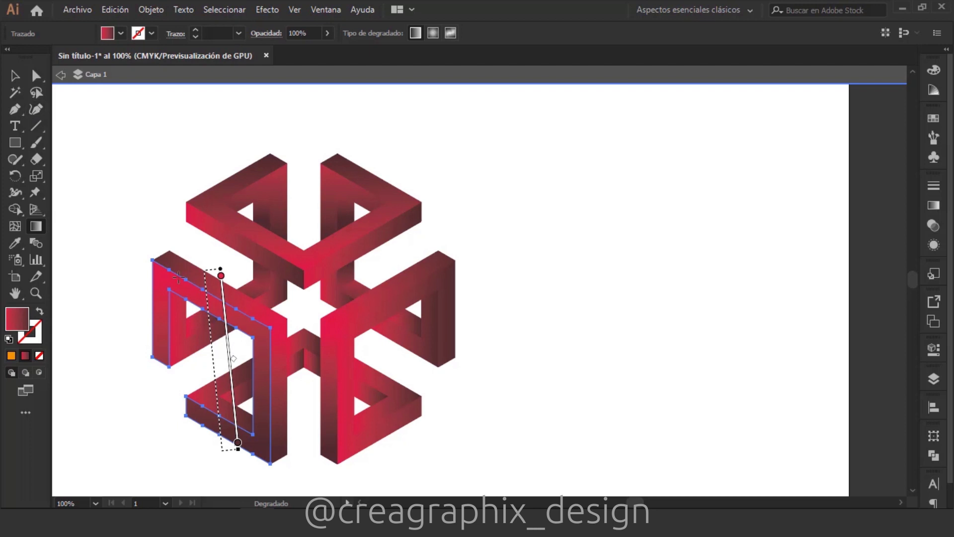
pyautogui.press('v')
# Redirect the gradient on the right piece's large front face so it runs from bright red at the top to dark at the bottom.
pyautogui.click(401, 308)
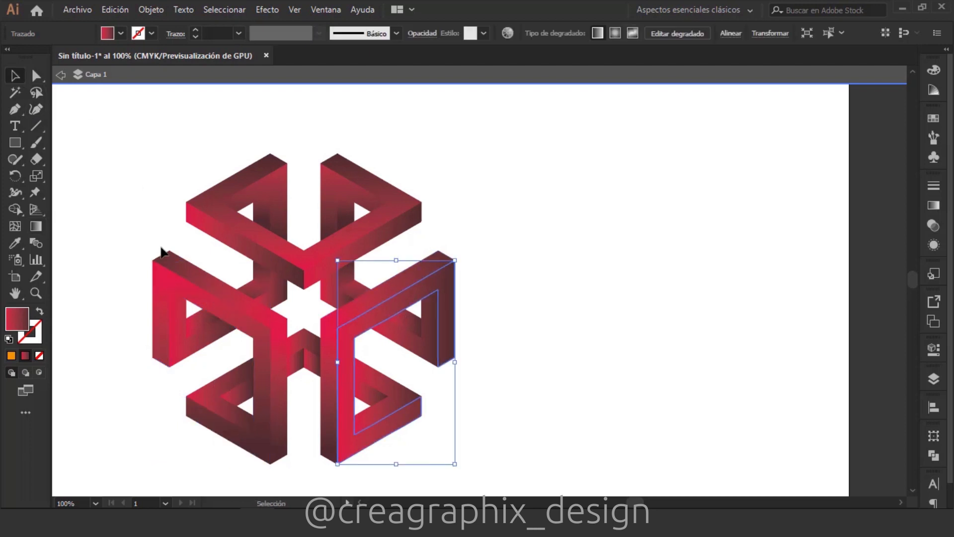
pyautogui.click(40, 226)
pyautogui.moveTo(428, 250); pyautogui.dragTo(376, 481)
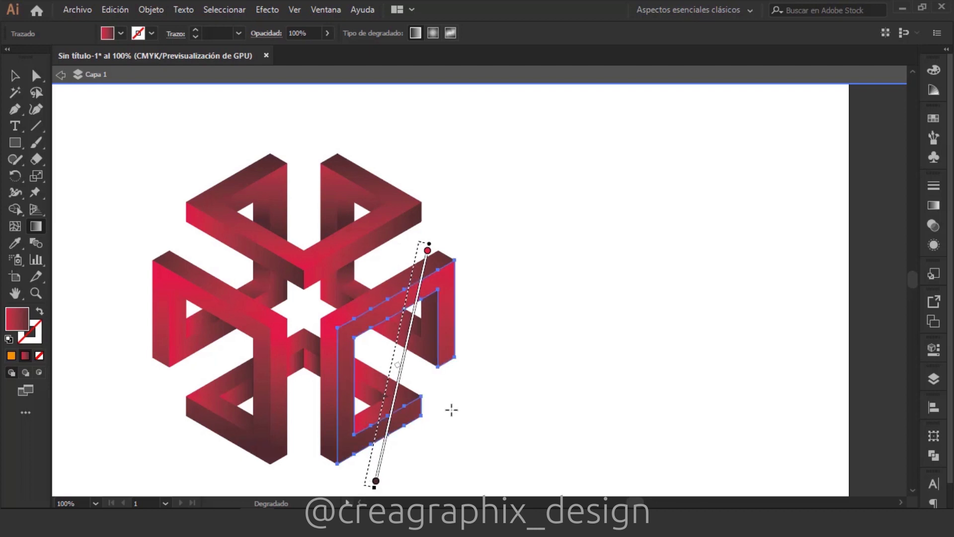
pyautogui.click(15, 76)
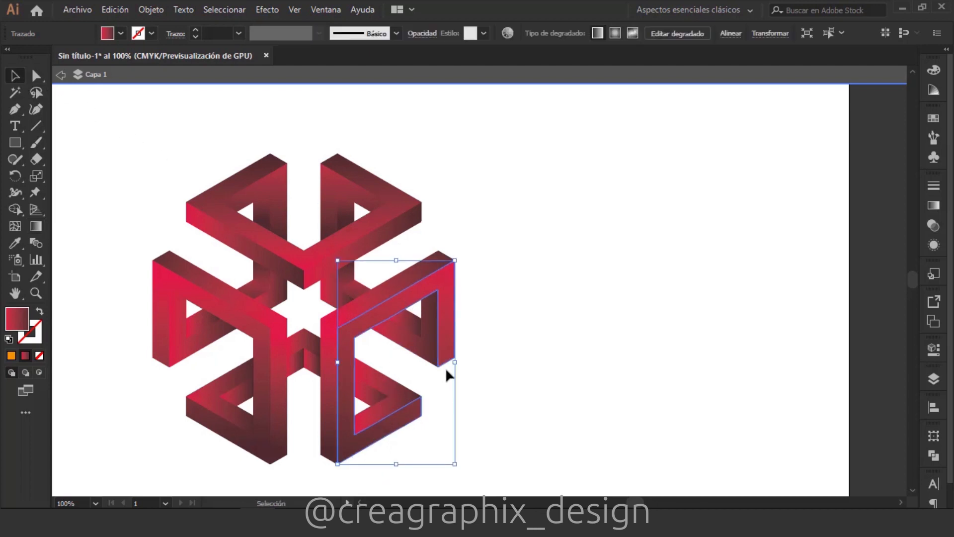
# Run the gradient of the right piece's lower inner triangular face diagonally, from bright red beyond its outer corner to dark at the upper inner side.
pyautogui.click(389, 380)
pyautogui.click(42, 230)
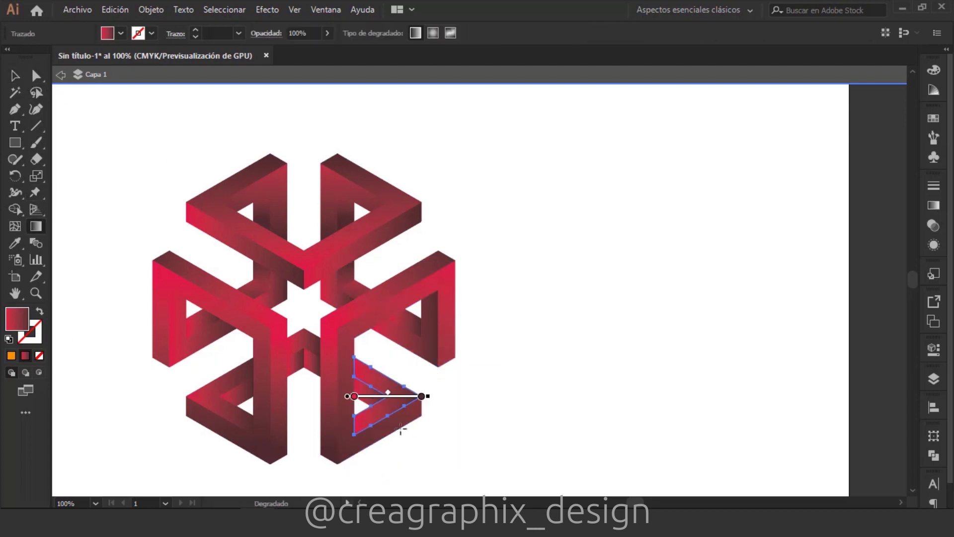
pyautogui.moveTo(451, 425)
pyautogui.mouseDown()
pyautogui.moveTo(384, 390)
pyautogui.moveTo(326, 337)
pyautogui.mouseUp()
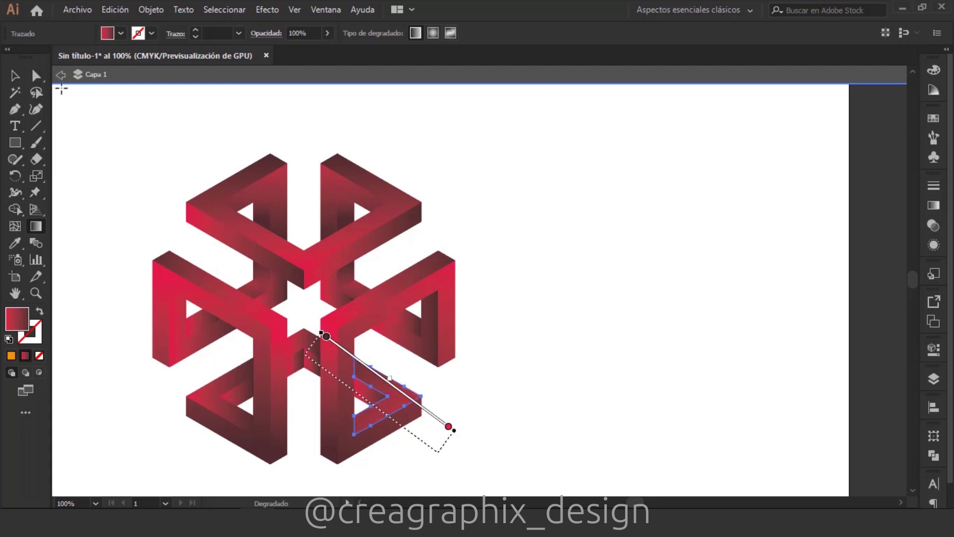
pyautogui.click(10, 76)
# Give the small chevron face below the central star a vertical gradient, bright red above it and dark toward its lower edge.
pyautogui.click(297, 340)
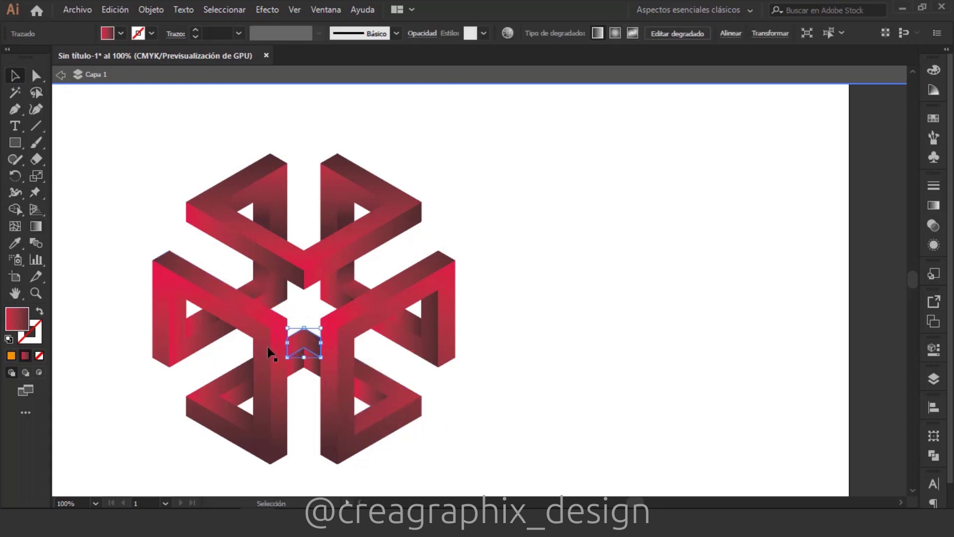
pyautogui.click(40, 227)
pyautogui.moveTo(307, 380)
pyautogui.mouseDown()
pyautogui.moveTo(305, 320)
pyautogui.moveTo(301, 360)
pyautogui.mouseUp()
pyautogui.moveTo(302, 322); pyautogui.dragTo(303, 399)
pyautogui.click(304, 399)
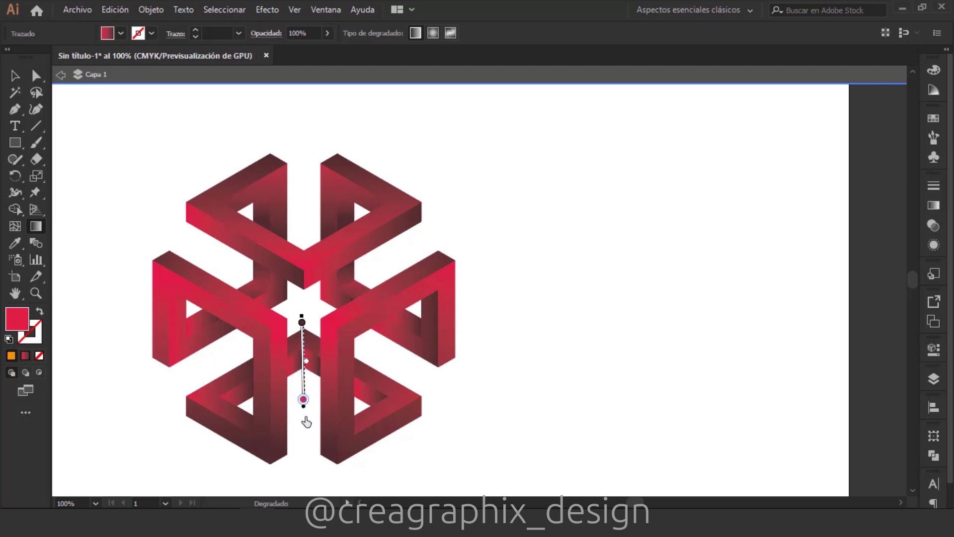
pyautogui.moveTo(300, 300); pyautogui.dragTo(303, 329)
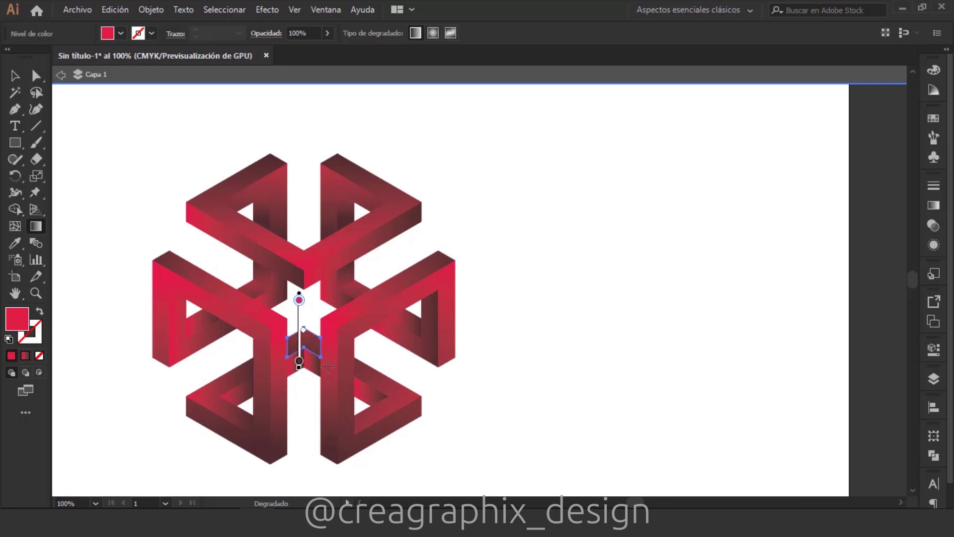
pyautogui.click(15, 76)
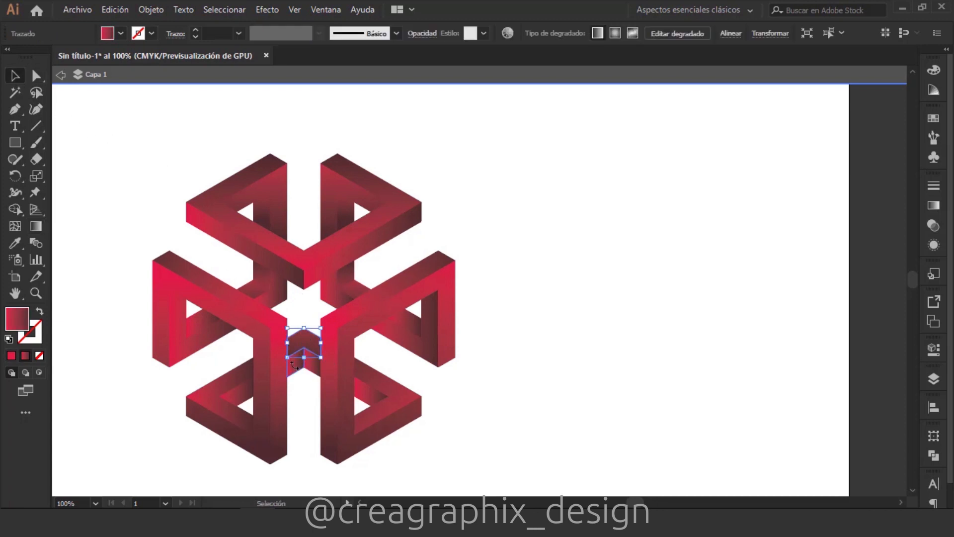
# Redirect the gradient on the small left face under the chevron from bright red at the center edge to dark at the outer edge.
pyautogui.click(297, 371)
pyautogui.press('g')
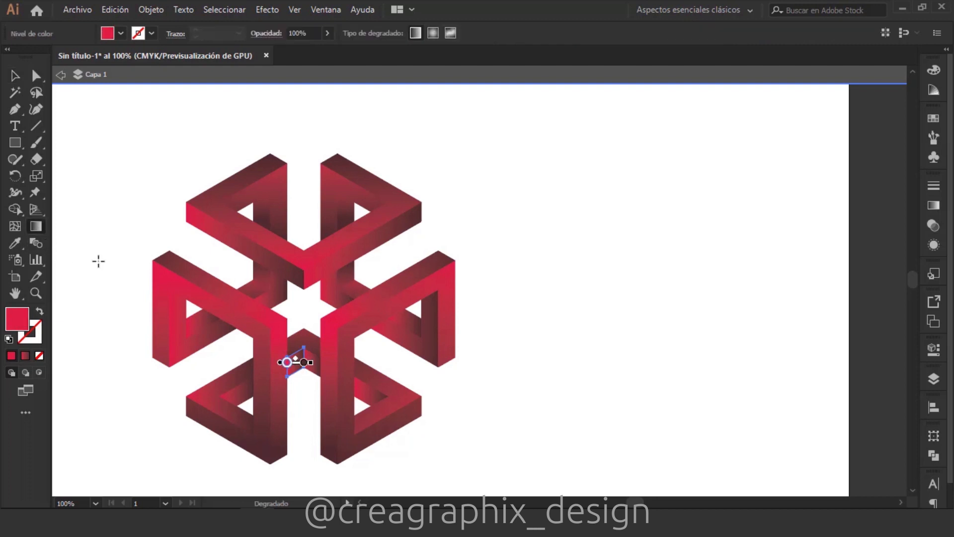
pyautogui.scroll(4, 311, 374)
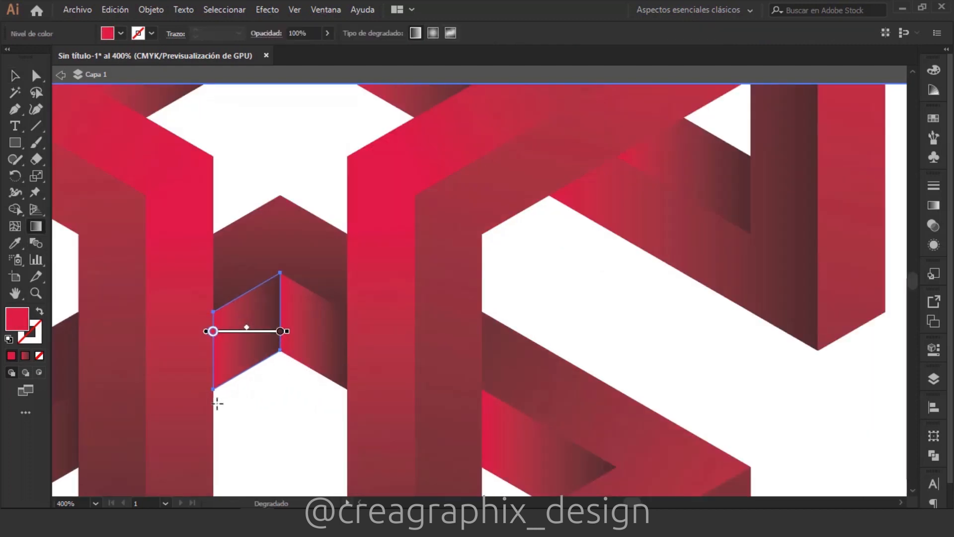
pyautogui.moveTo(273, 369); pyautogui.dragTo(197, 395)
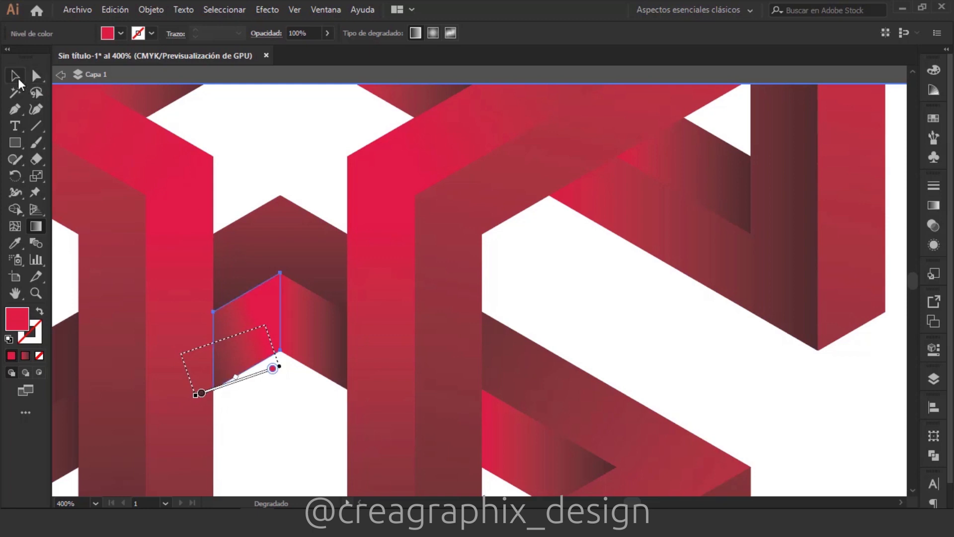
pyautogui.click(15, 76)
# Angle the gradient on the small right face under the chevron from bright red at the center edge to dark at the outer edge, and deselect it.
pyautogui.click(311, 318)
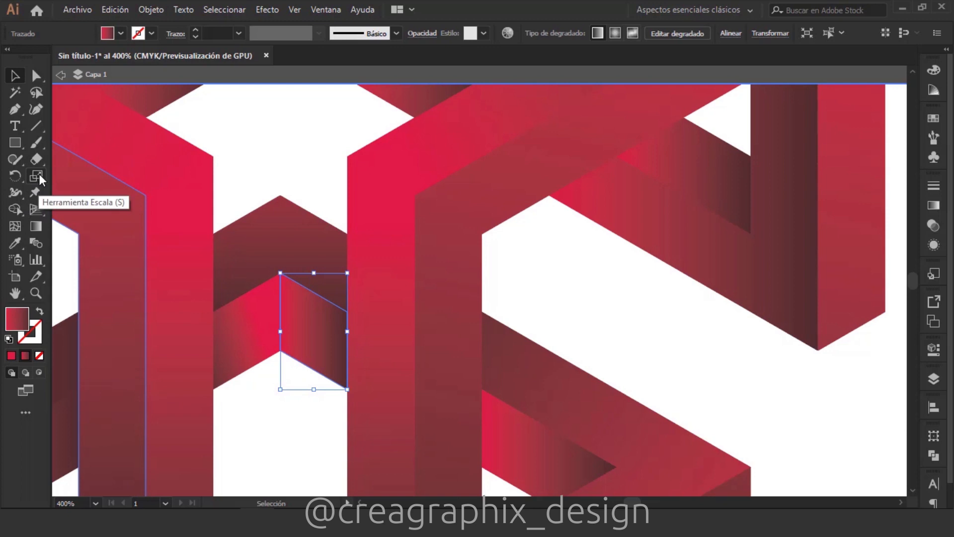
pyautogui.click(36, 226)
pyautogui.moveTo(262, 293); pyautogui.dragTo(284, 321)
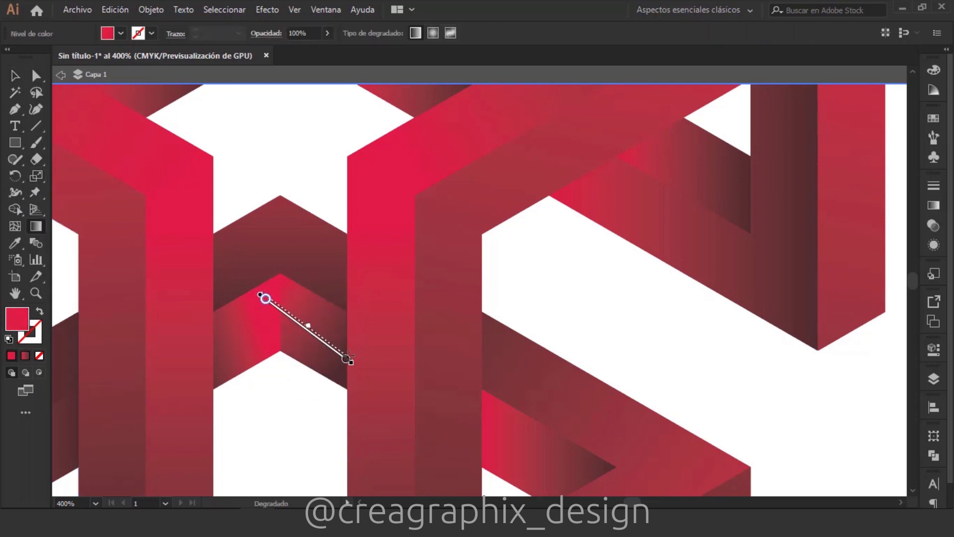
pyautogui.moveTo(350, 334); pyautogui.dragTo(358, 333)
pyautogui.moveTo(265, 298); pyautogui.dragTo(284, 309)
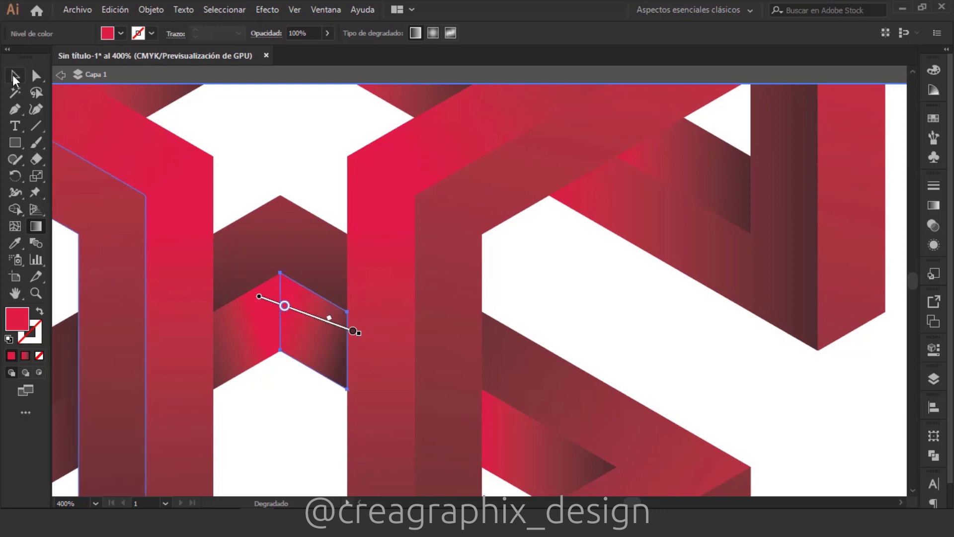
pyautogui.click(15, 76)
pyautogui.click(270, 153)
pyautogui.scroll(-5, 302, 215)
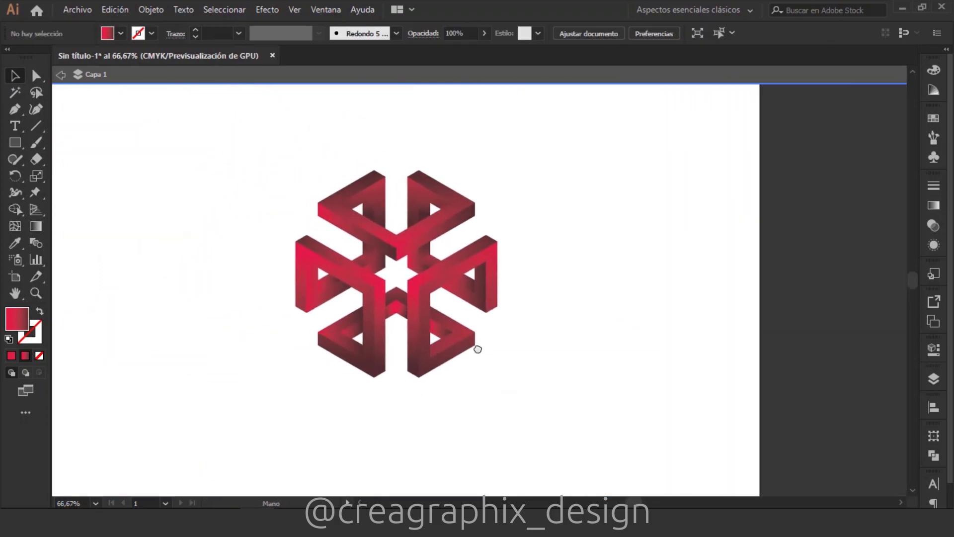